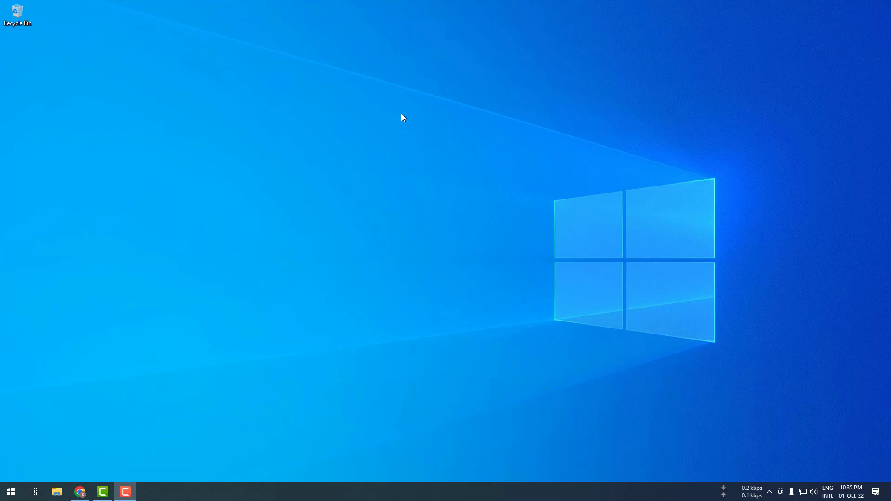
Step: Switch to Chrome and search Google for "money manager expense & budget"
click(80, 492)
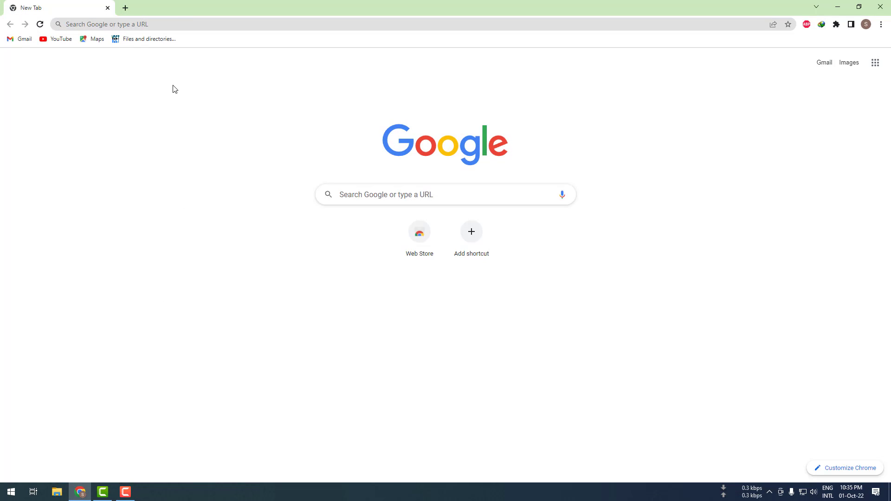
click(152, 27)
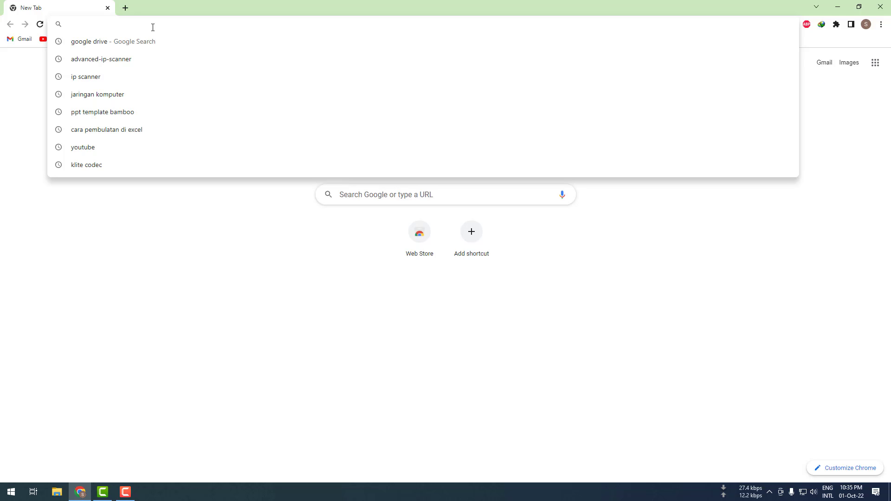
text(money)
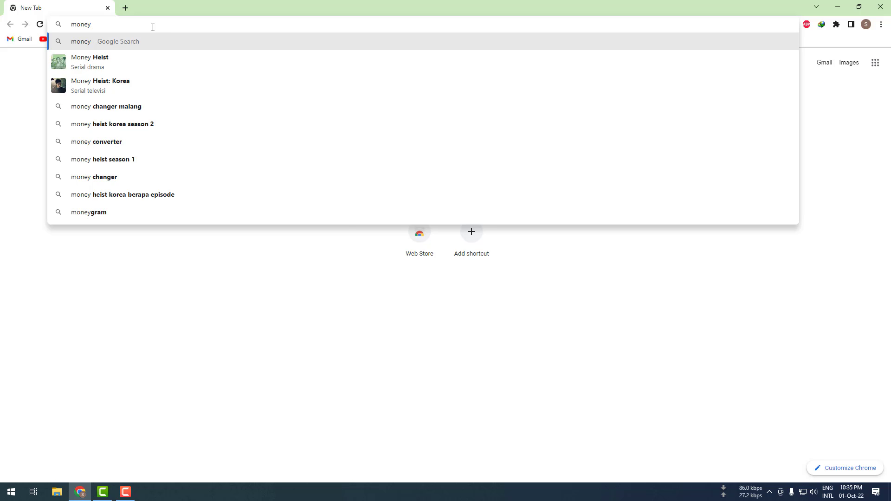
text( manager )
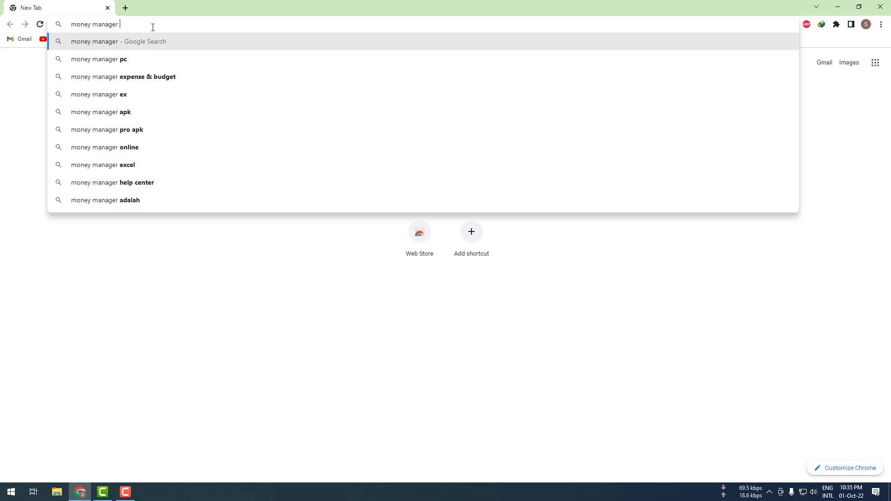
text(expense & budget)
key(Return)
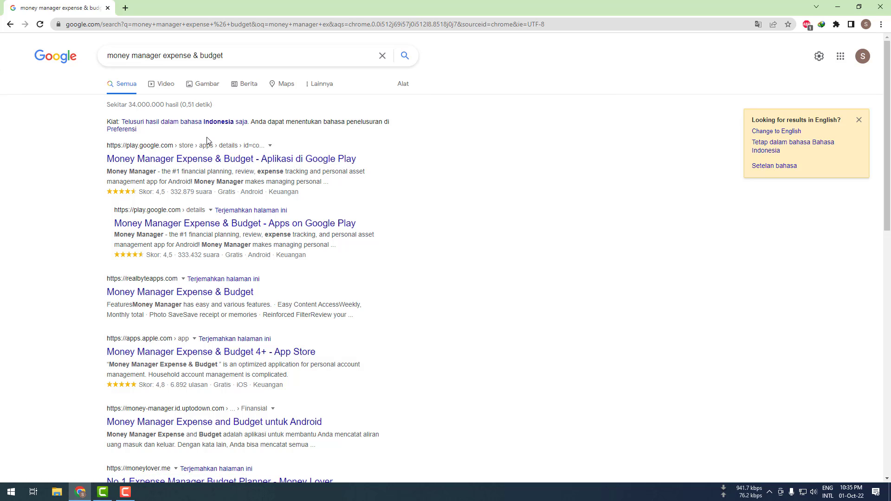
Step: Open the Money Manager Ex website from the search results and download its 64-bit Windows installer
scroll(207, 140, down, 3)
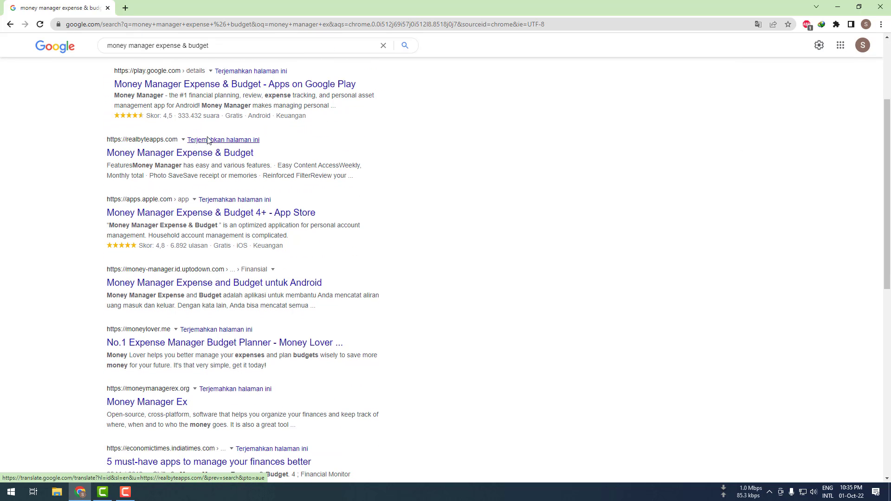
scroll(207, 140, up, 3)
scroll(208, 139, down, 6)
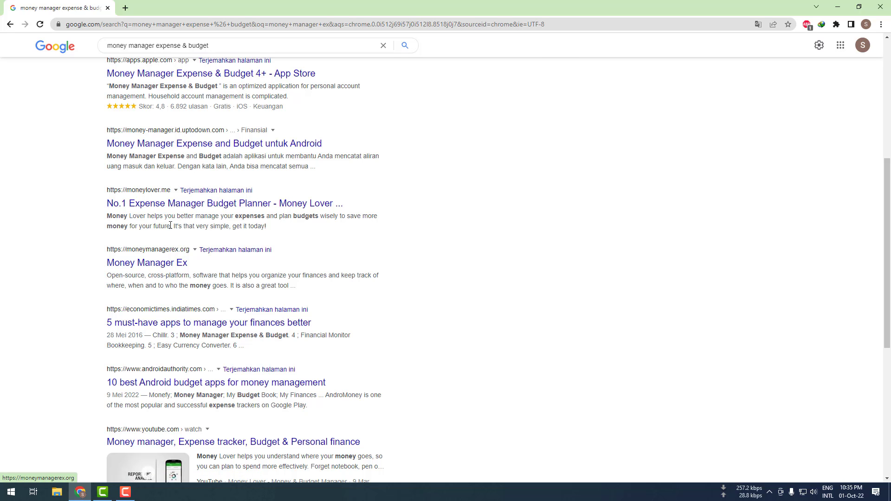
click(147, 266)
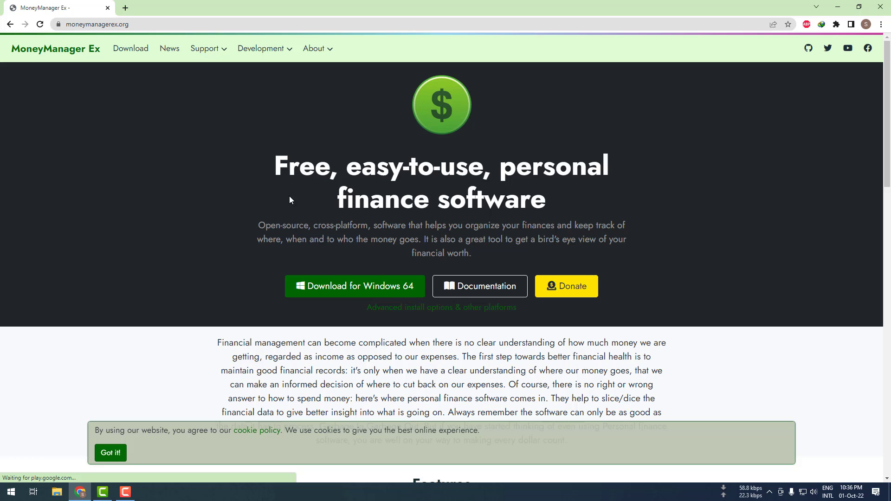
click(351, 287)
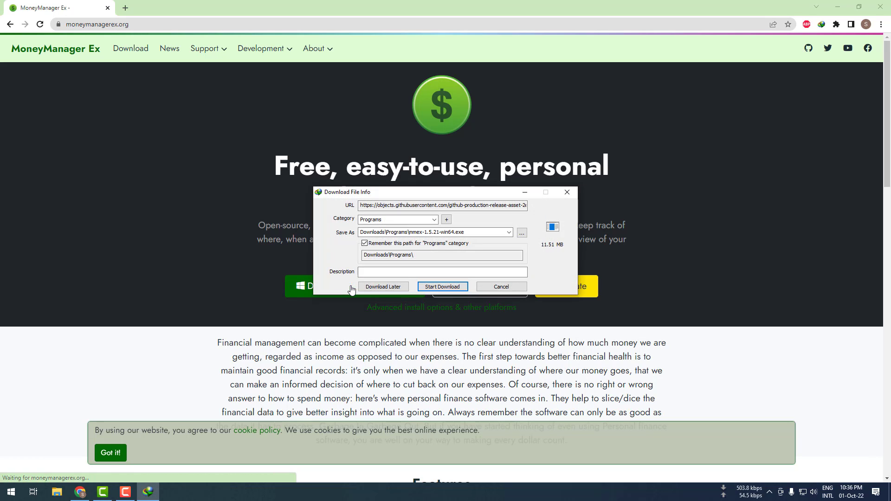
click(450, 288)
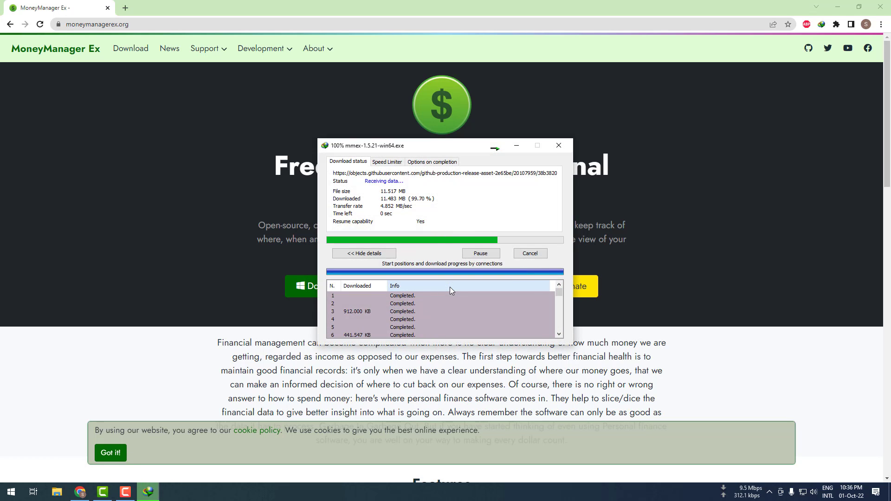
Step: Open Internet Download Manager and show the folder containing the downloaded mmex-1.5.21-win64.exe
click(769, 492)
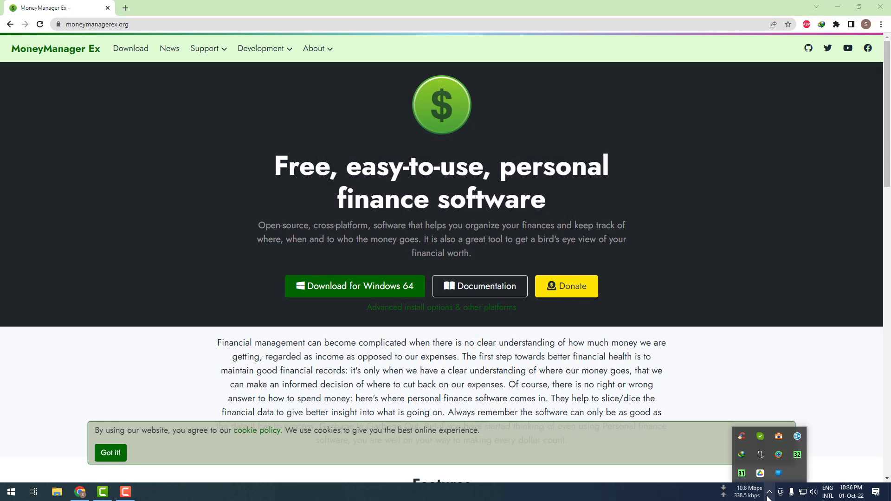
double_click(740, 456)
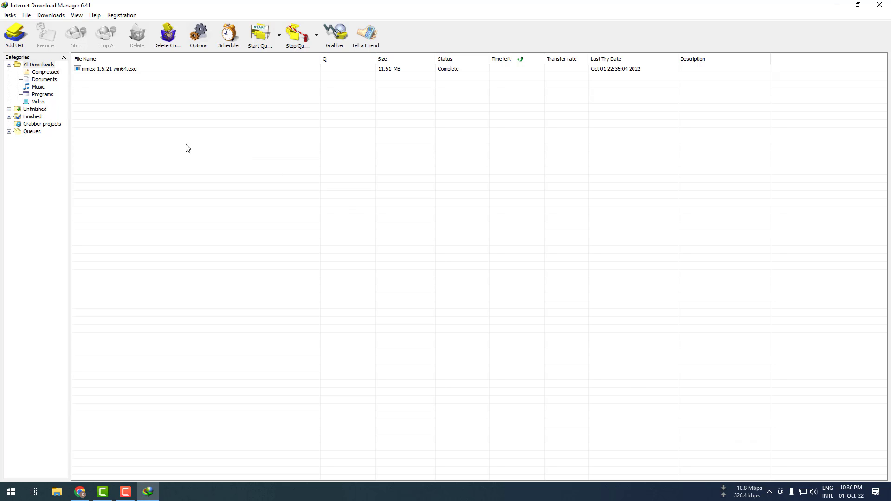
right_click(112, 69)
click(108, 69)
right_click(110, 70)
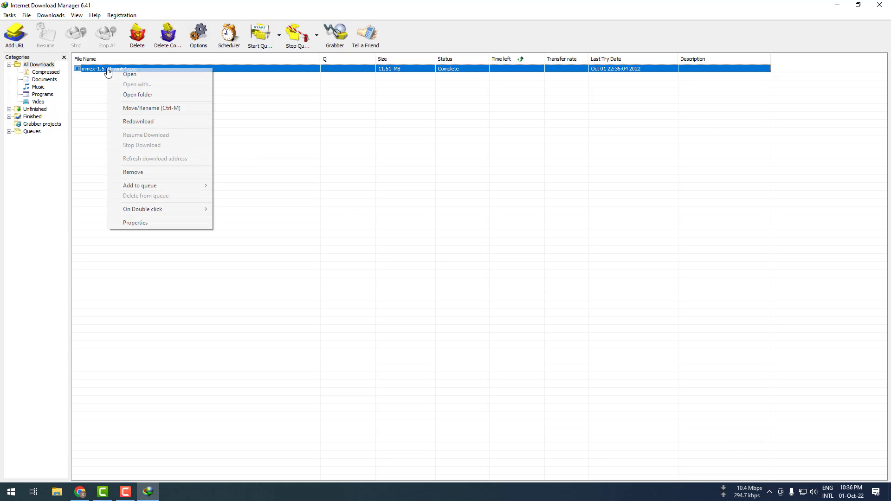
click(137, 95)
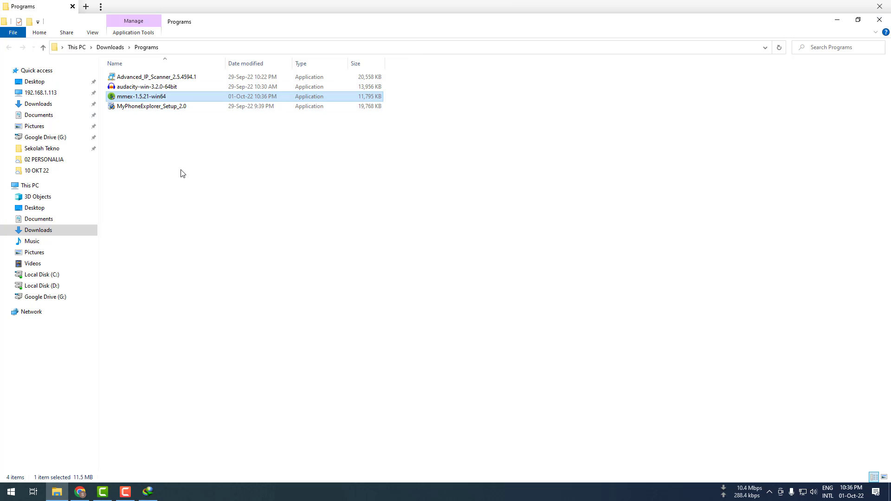
Step: Run the mmex-1.5.21-win64 installer, accept the license, and install Money Manager EX with the default destination and Start Menu folders
double_click(143, 97)
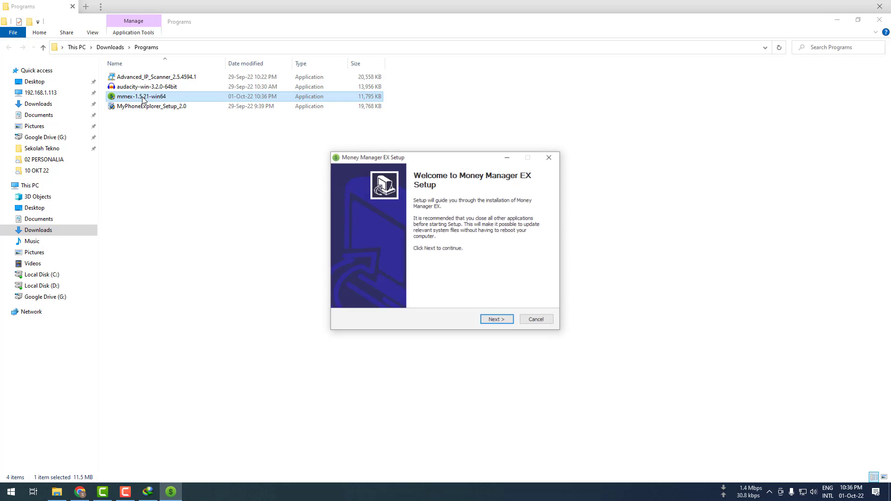
click(498, 320)
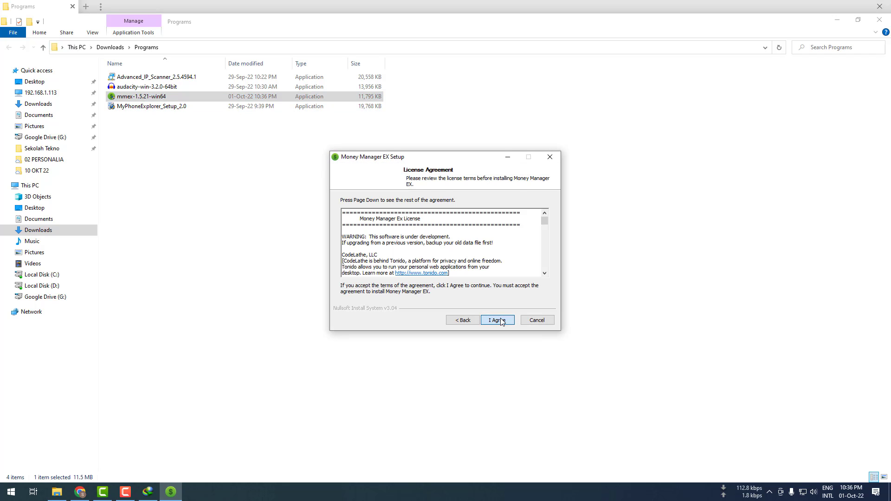
click(497, 320)
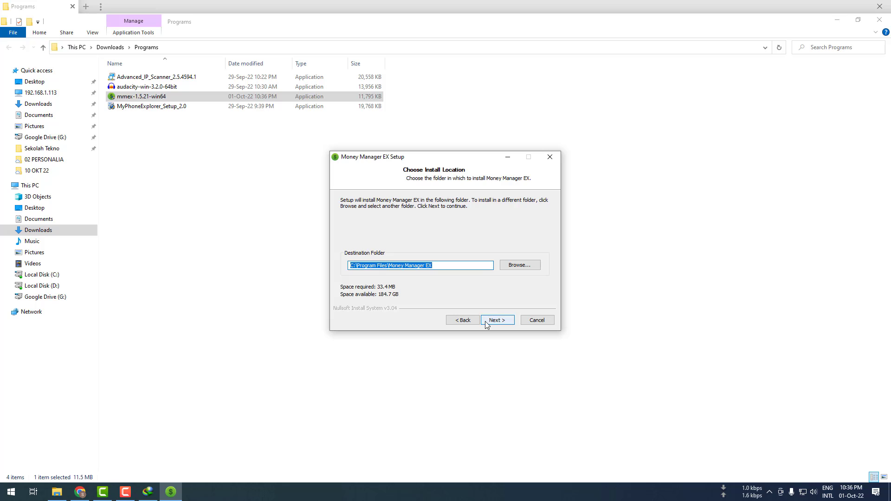
click(487, 320)
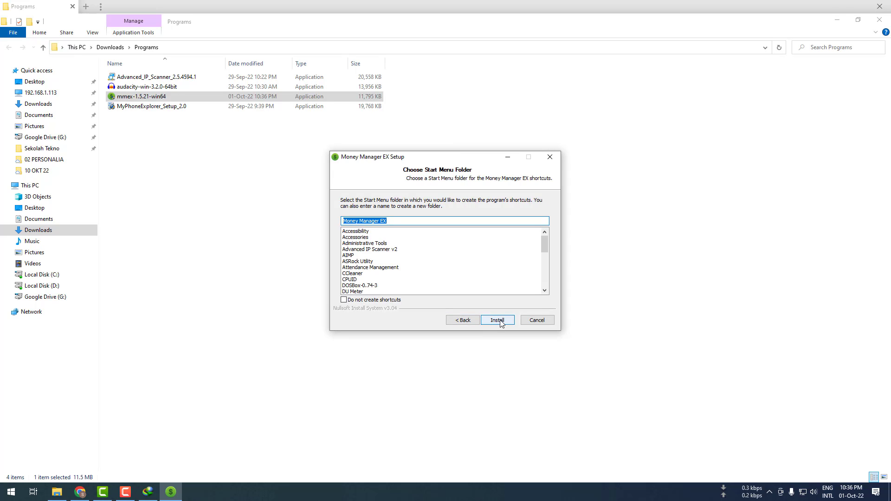
click(500, 321)
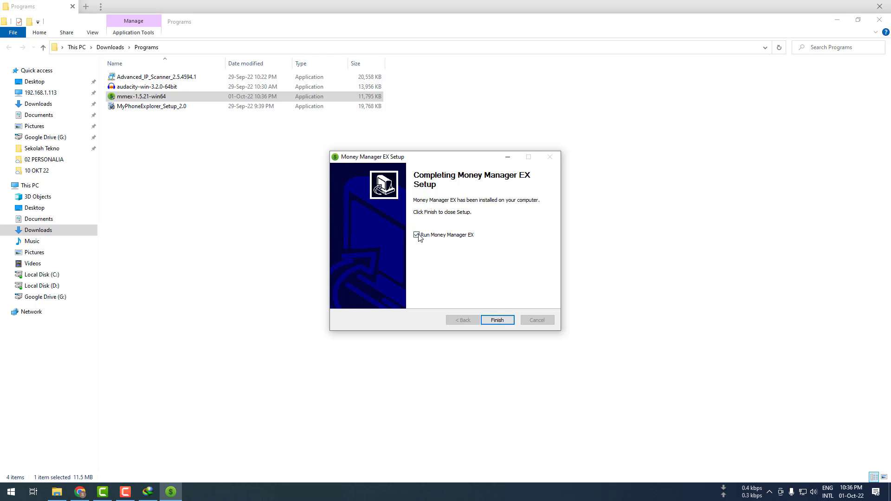
Step: Finish setup by launching Money Manager EX, and accept its license agreement with anonymous usage statistics turned off
click(496, 321)
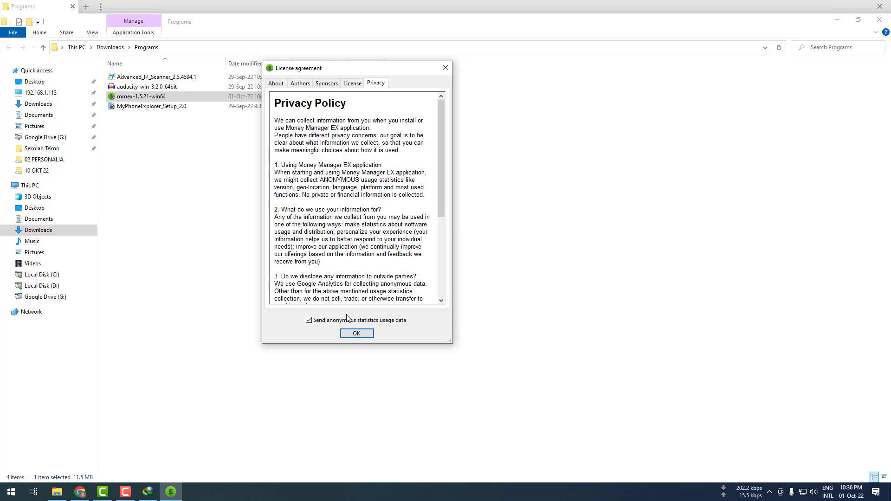
click(336, 320)
click(356, 334)
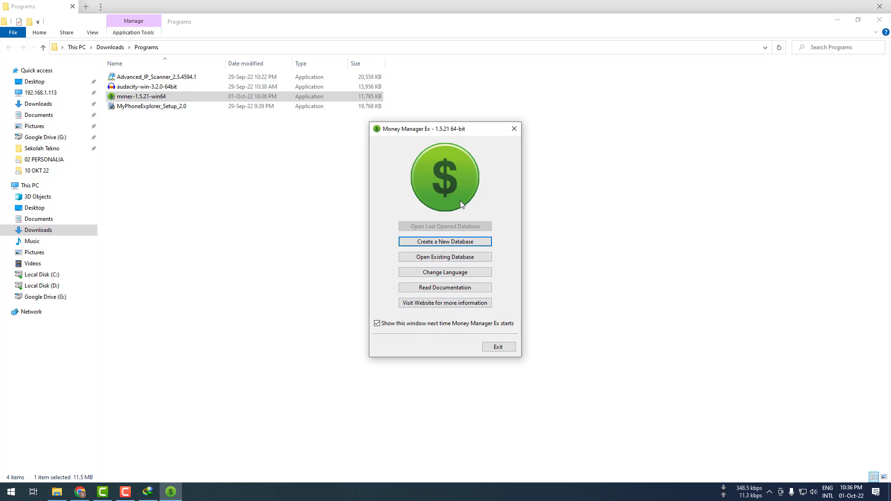
Step: Start creating a new database from the Money Manager Ex welcome window
click(437, 242)
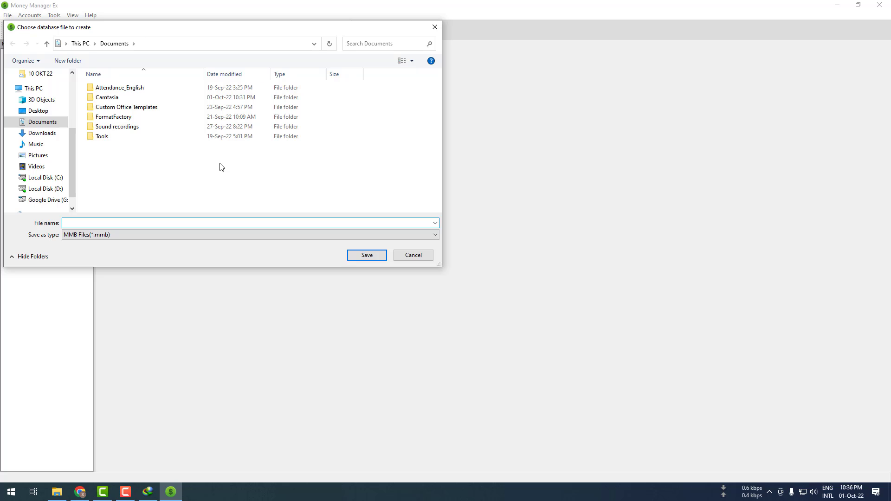
drag(121, 32, 194, 63)
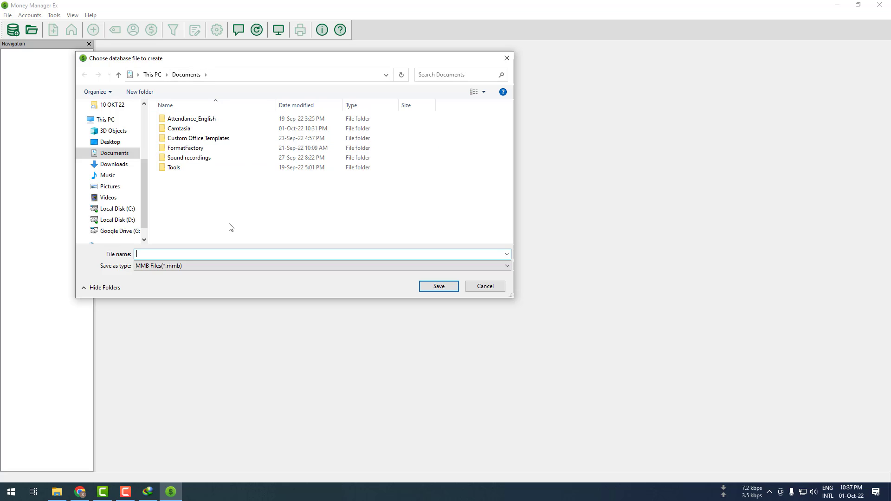
Step: Try to save the new database file under the name SekolahTekno on Local Disk (D:)
click(113, 220)
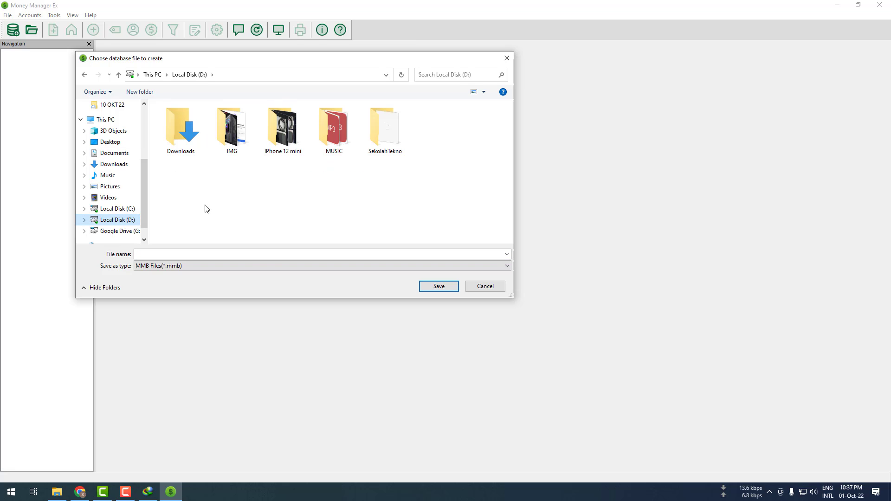
click(167, 253)
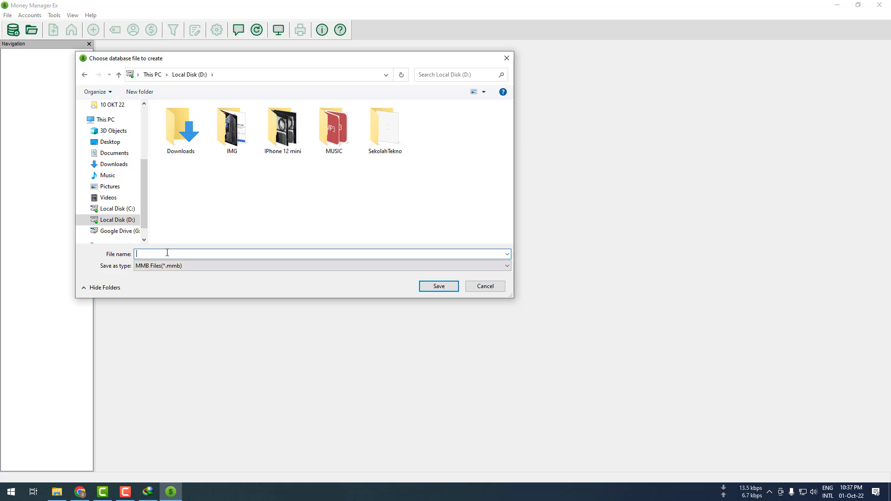
text(sek)
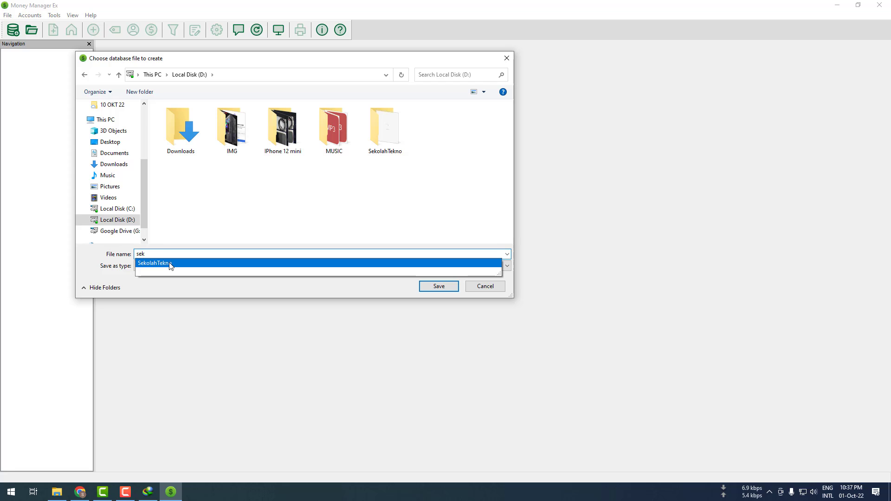
click(170, 264)
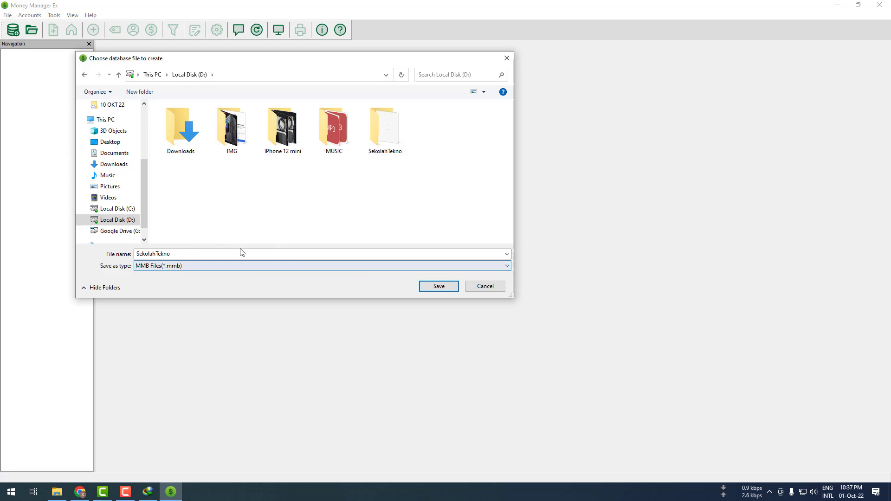
click(439, 288)
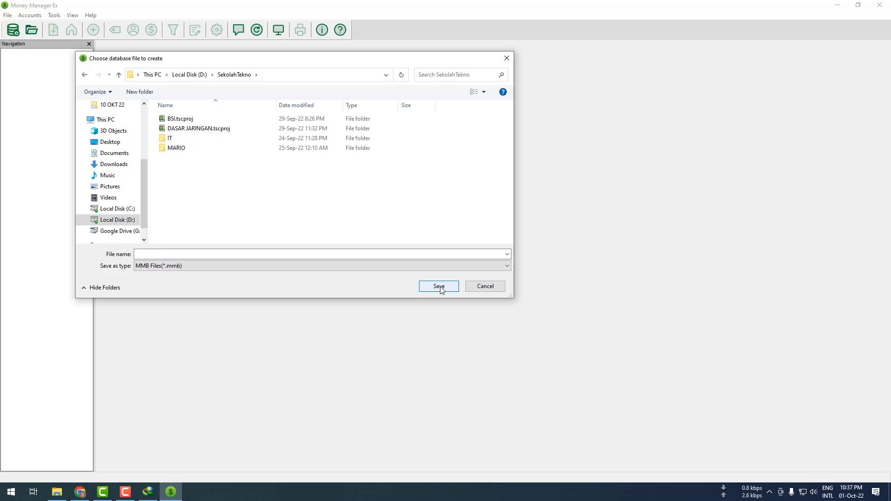
click(119, 75)
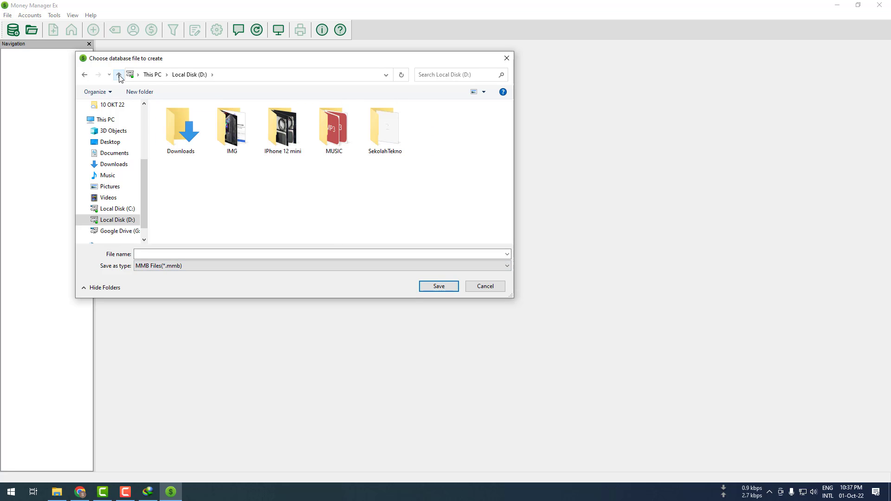
click(85, 75)
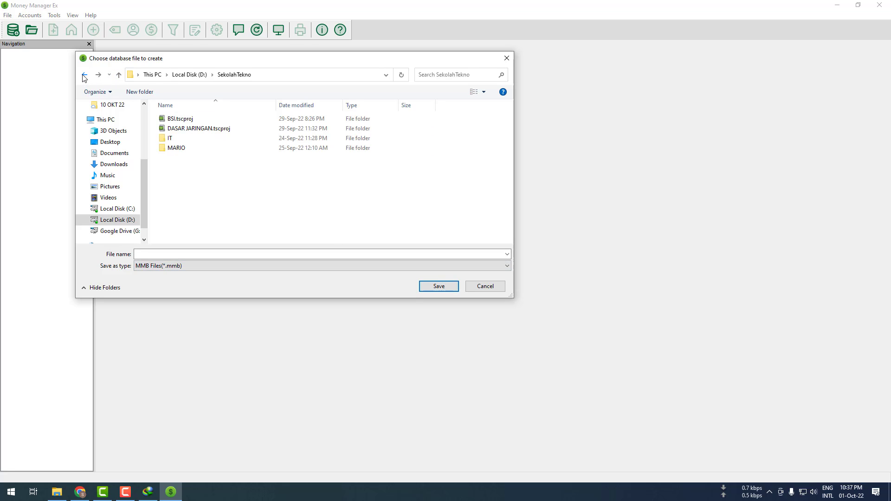
click(169, 255)
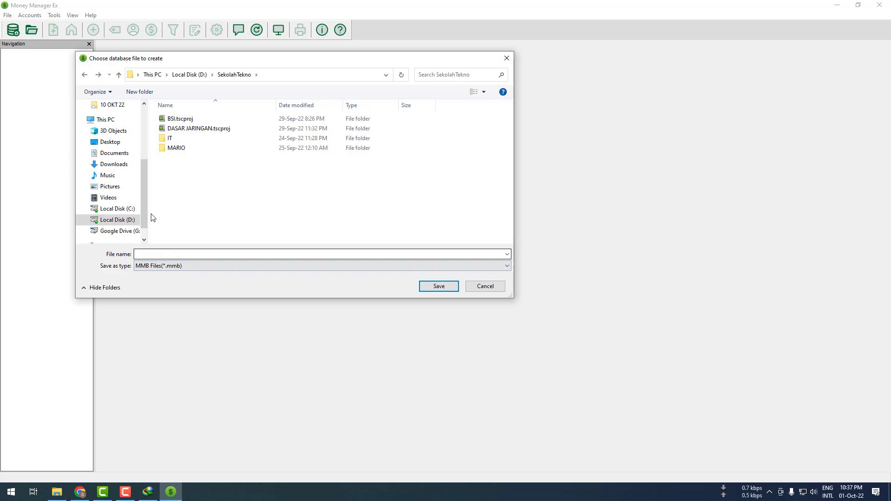
Step: Save the new database as an MMB file named ST on Local Disk (D:)
click(111, 222)
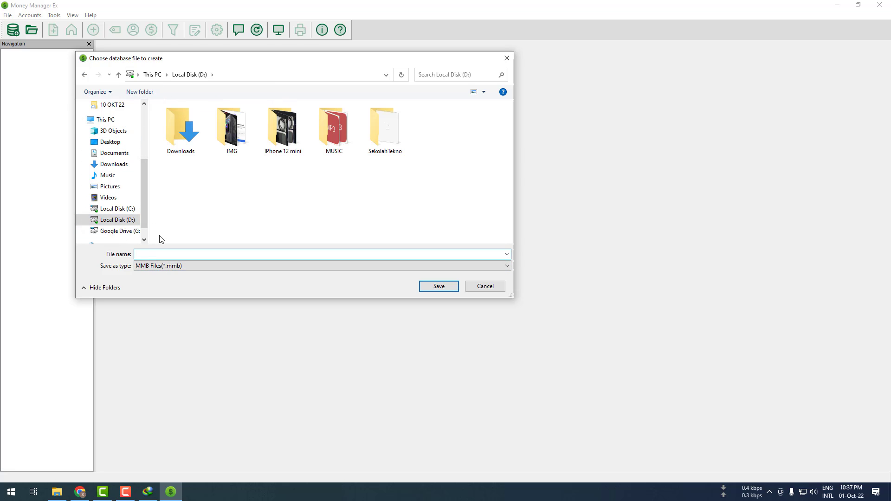
text(SS)
key(BackSpace)
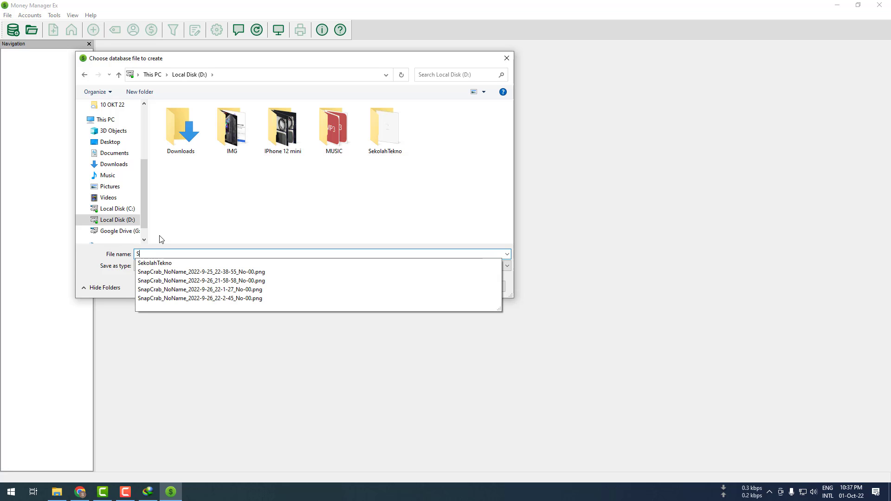
text(T)
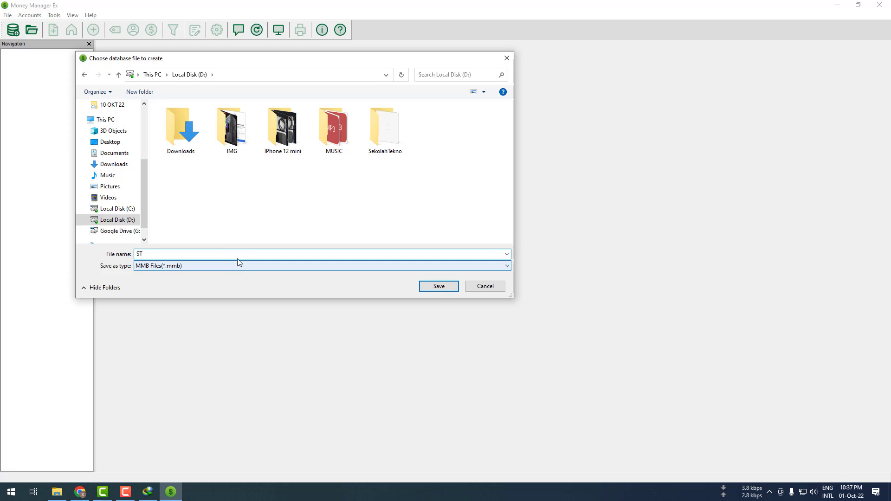
click(438, 286)
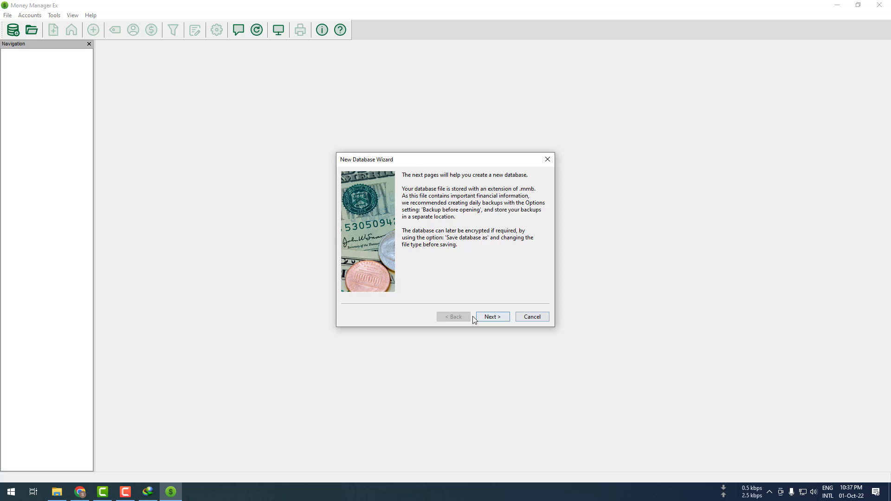
Step: Set the new database's base currency to Indonesian rupiah, searching the currency list for "rupia"
click(494, 316)
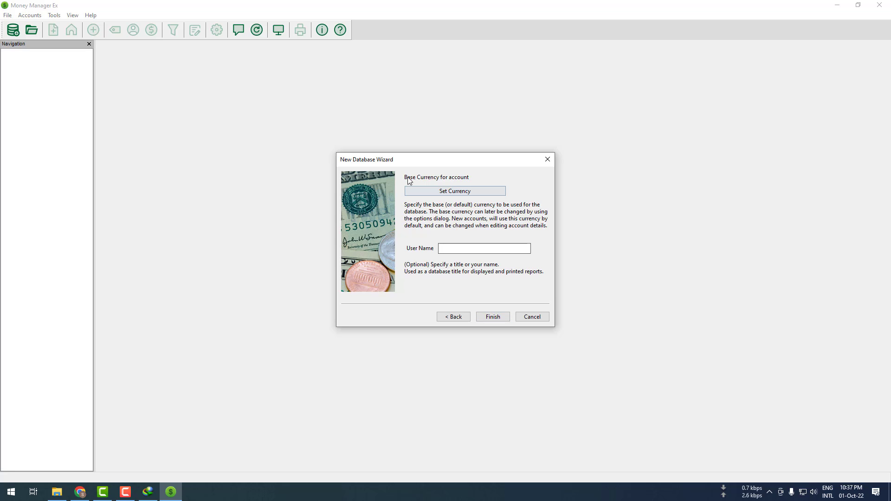
click(453, 194)
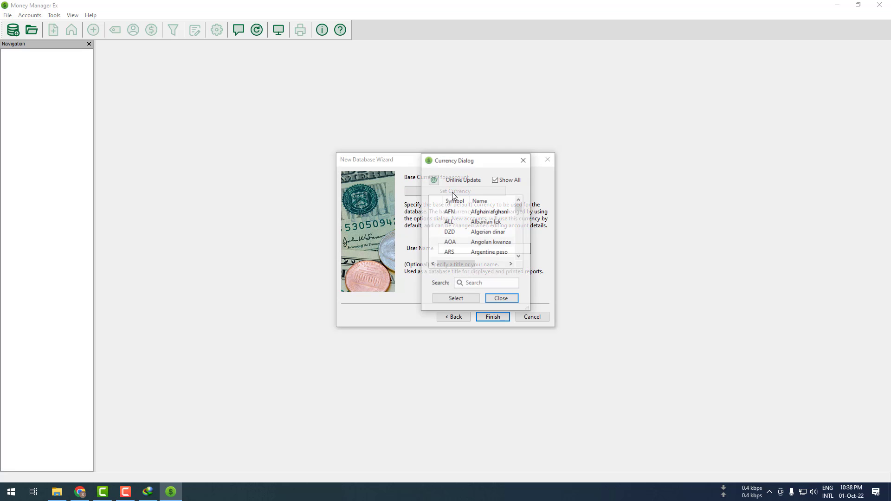
drag(521, 207, 519, 223)
click(477, 282)
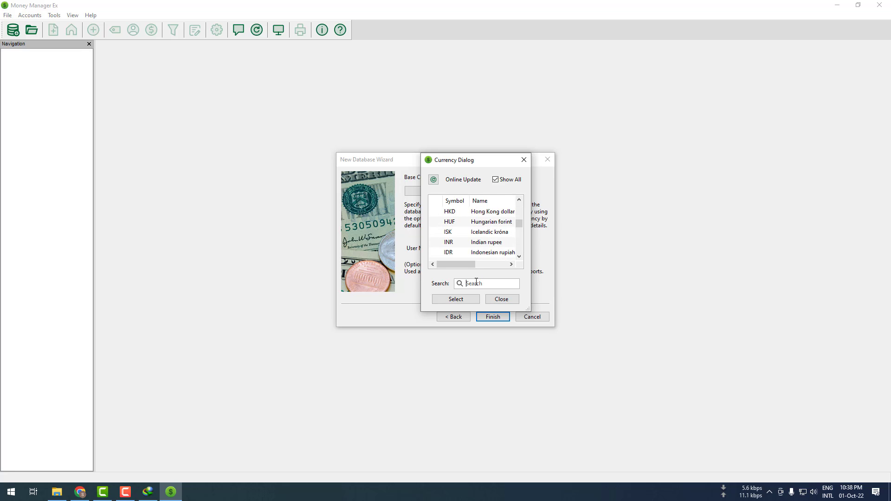
text(ru)
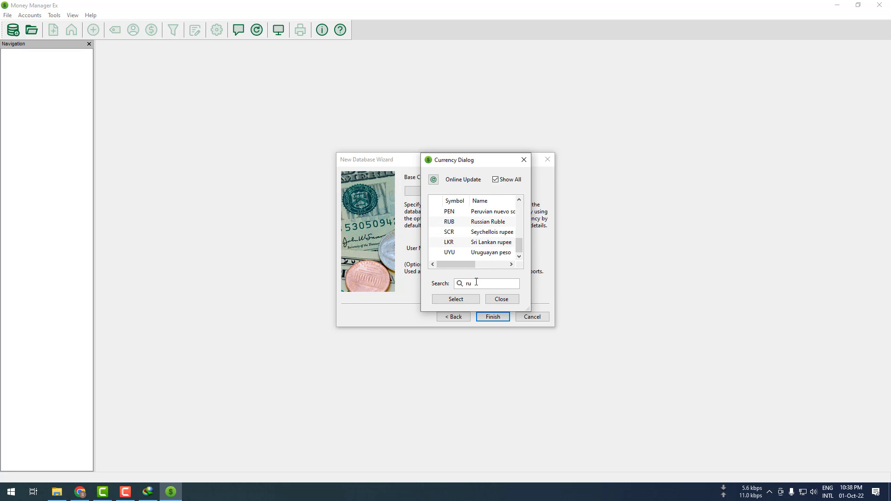
text(pia)
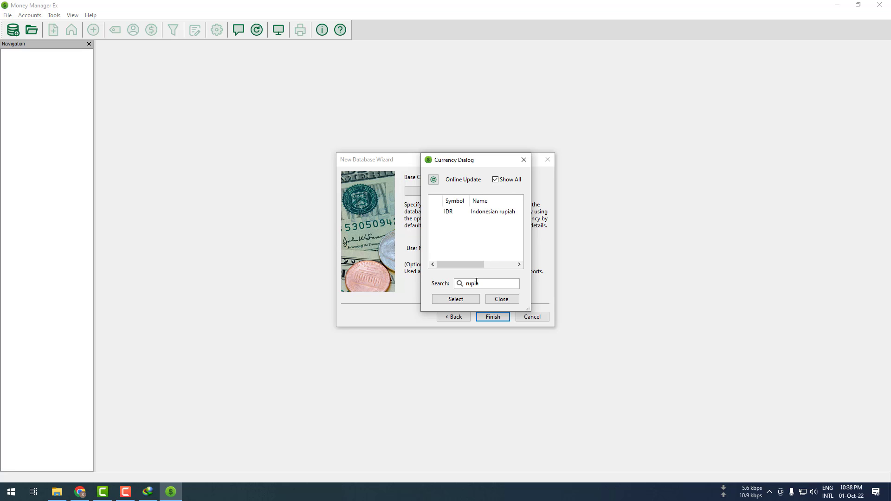
double_click(450, 213)
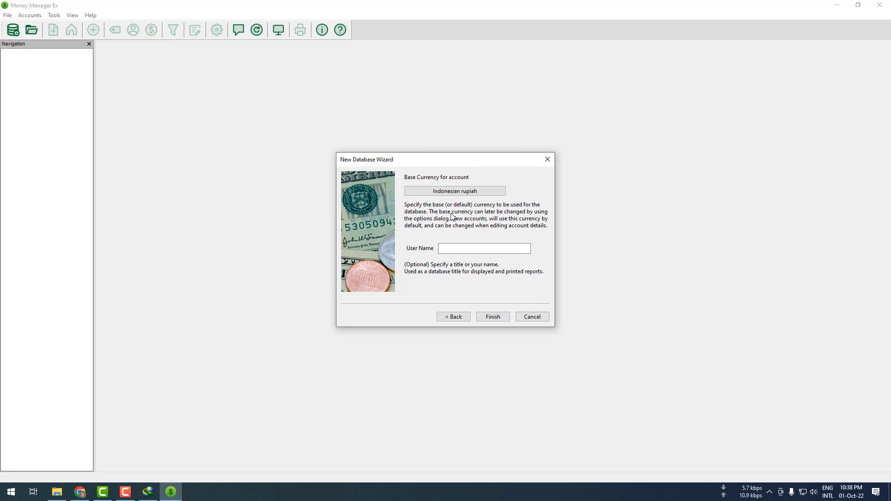
Step: Enter SekolahTekno as the database user name and finish the New Database Wizard
click(447, 248)
text(Seko)
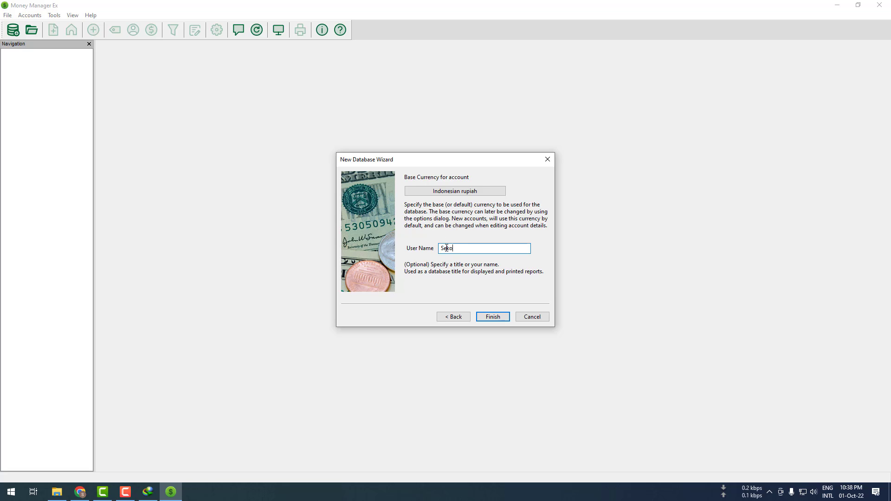
text(lahTekno)
click(506, 318)
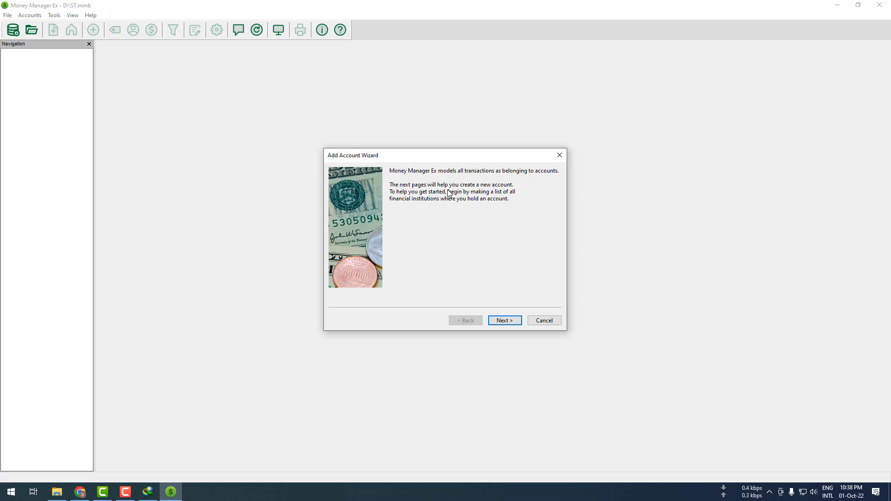
Step: Create a new account of type Cash named BCA in the Add Account Wizard
click(504, 322)
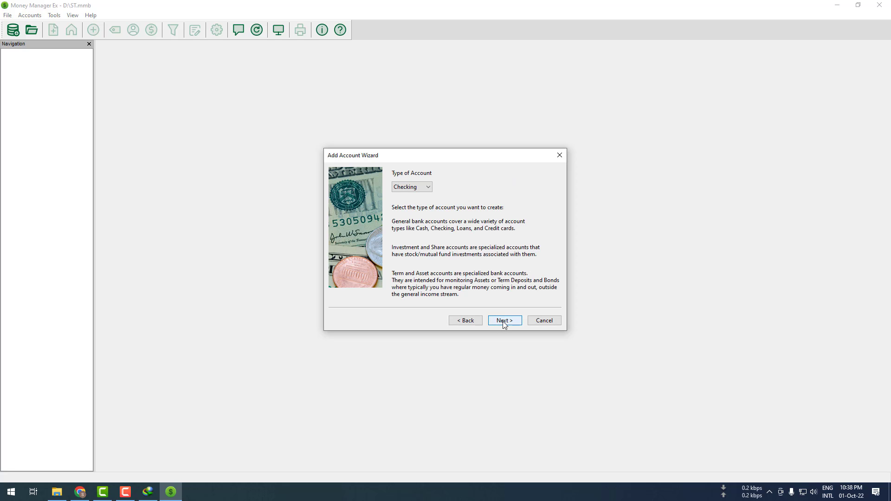
click(418, 187)
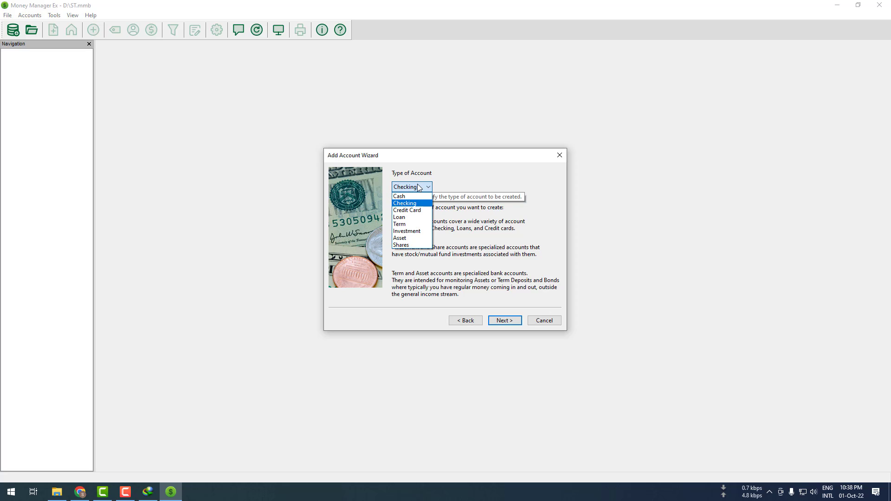
click(414, 196)
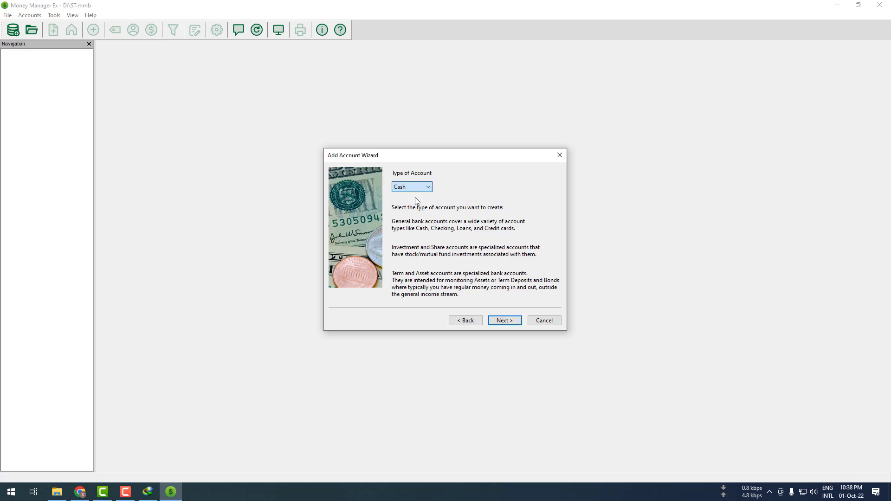
click(500, 323)
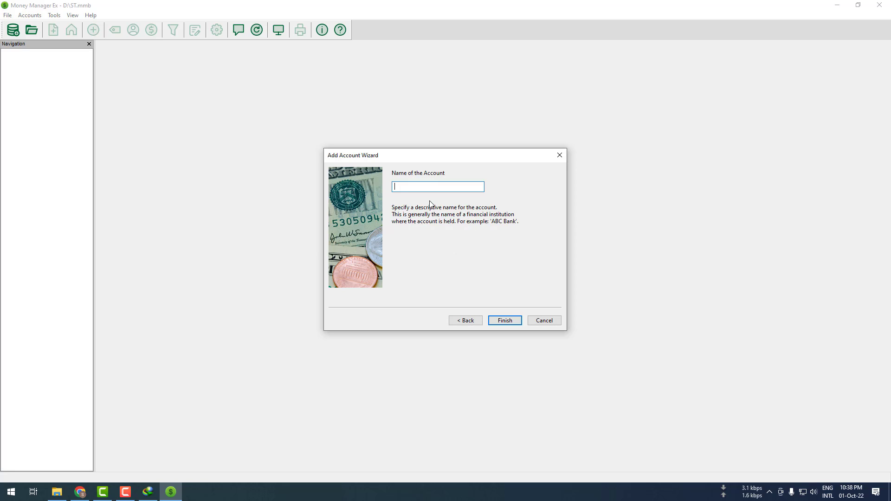
text(BCA)
click(504, 321)
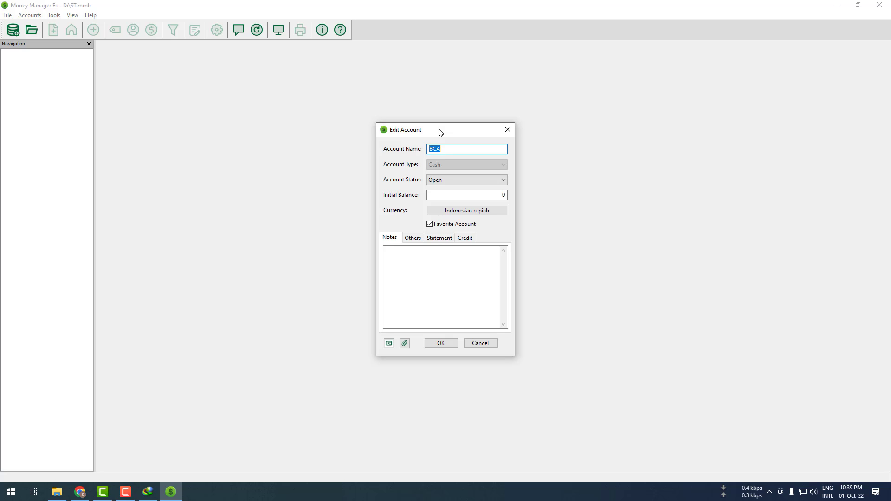
Step: Set the BCA account's initial balance to 1000000 and save the account details
click(484, 194)
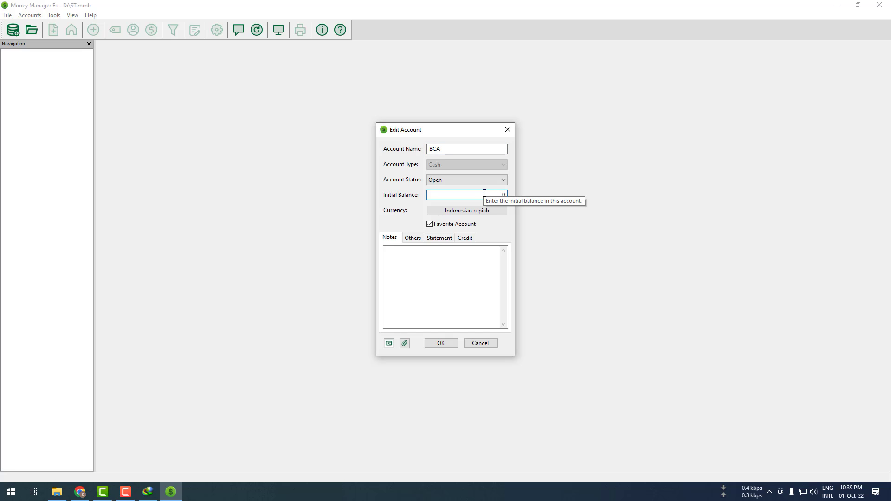
double_click(484, 194)
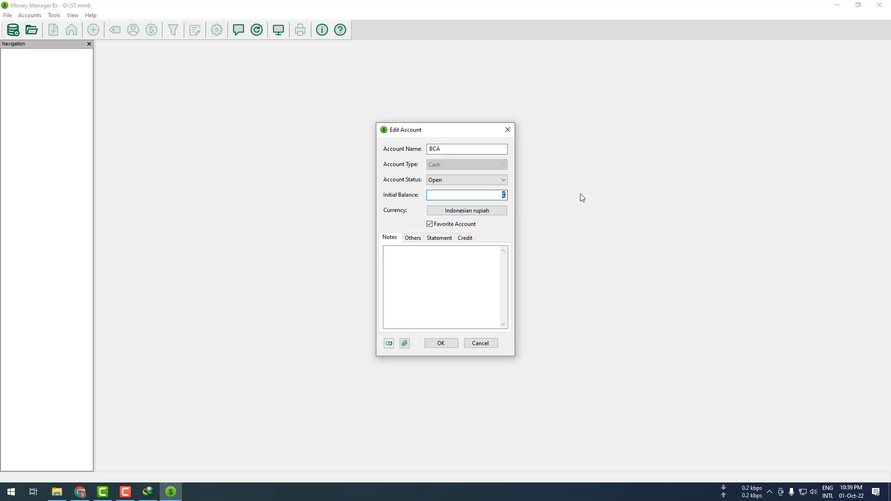
text(1000000)
key(Tab)
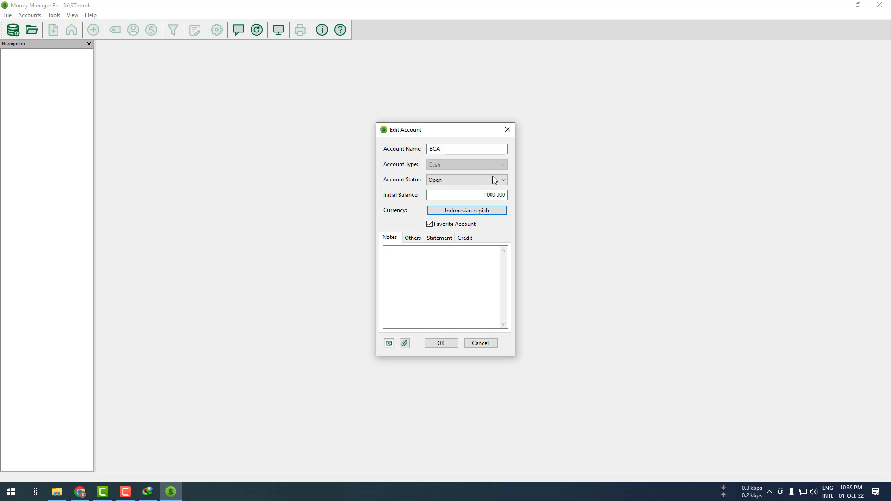
click(441, 348)
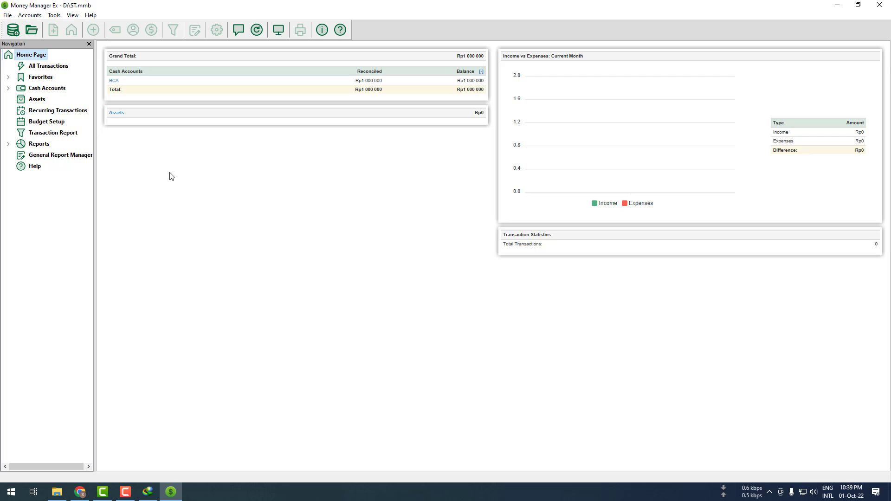
Step: Start a new transaction in the BCA cash account and set its status to Reconciled
click(8, 88)
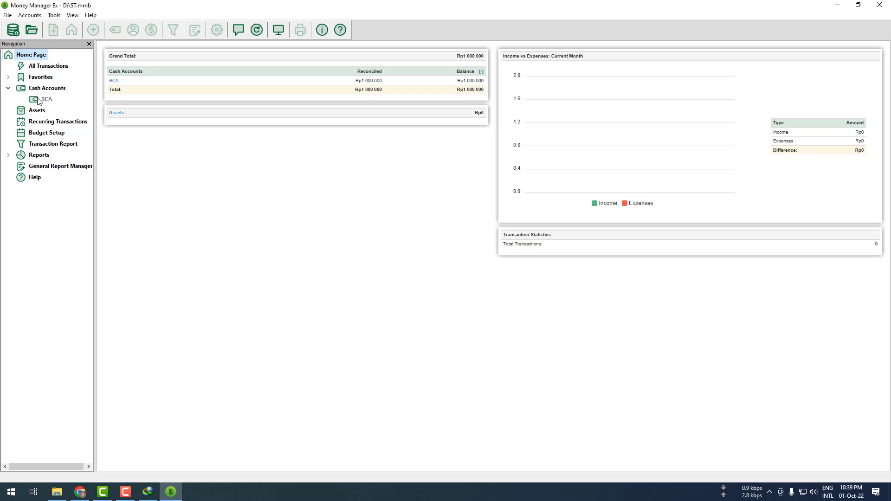
click(40, 100)
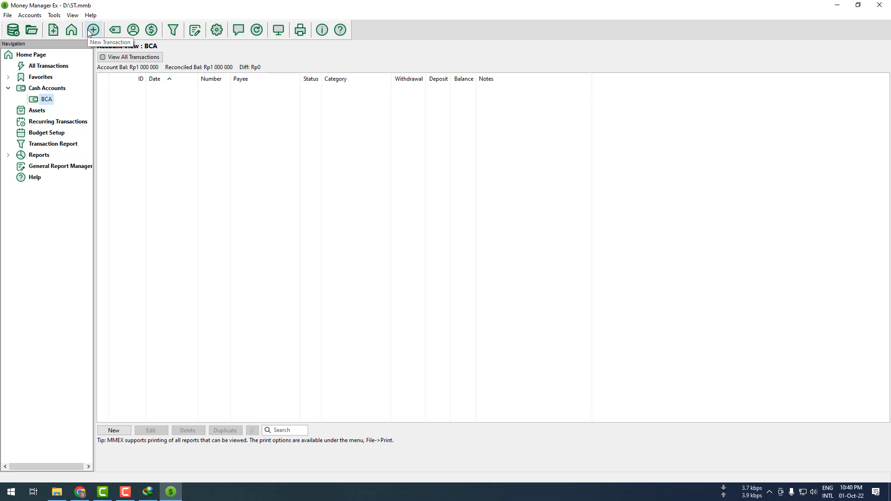
click(92, 31)
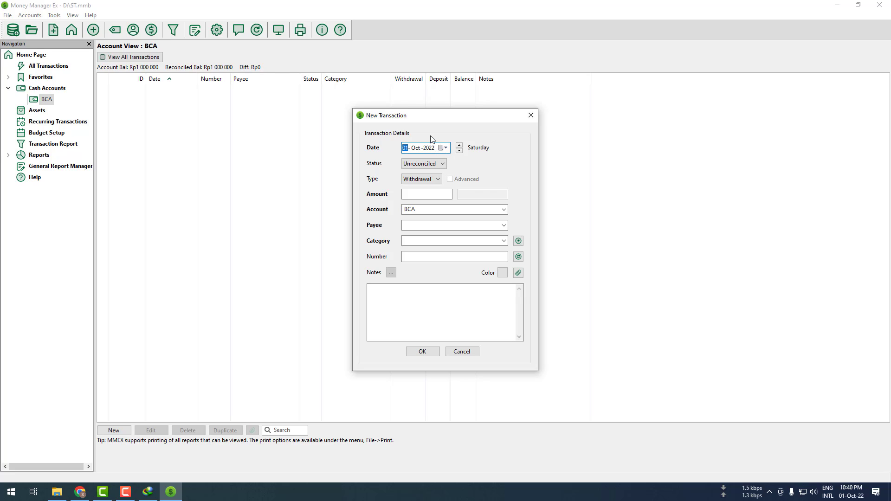
click(443, 164)
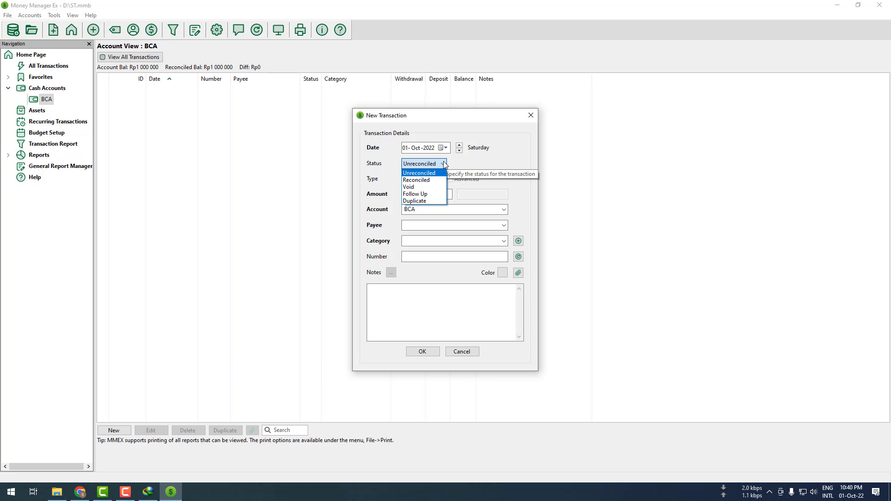
click(417, 180)
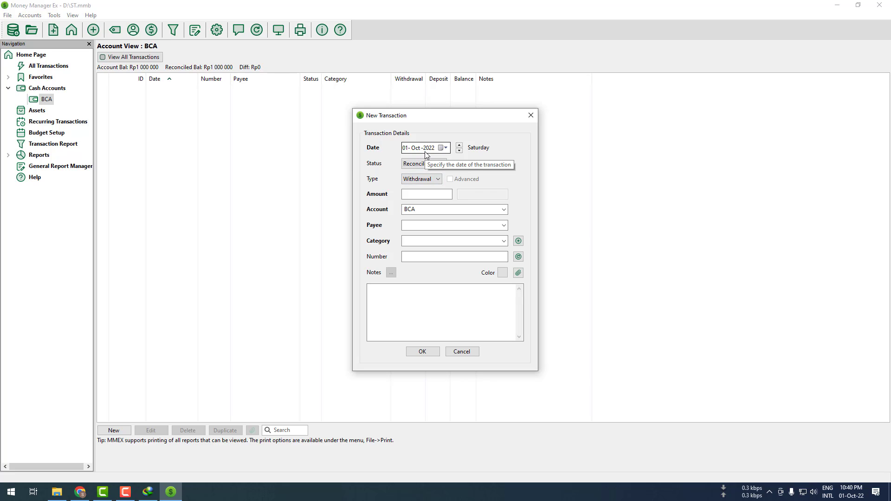
Step: Keep the transaction type as Withdrawal and set the amount to 150000
click(431, 179)
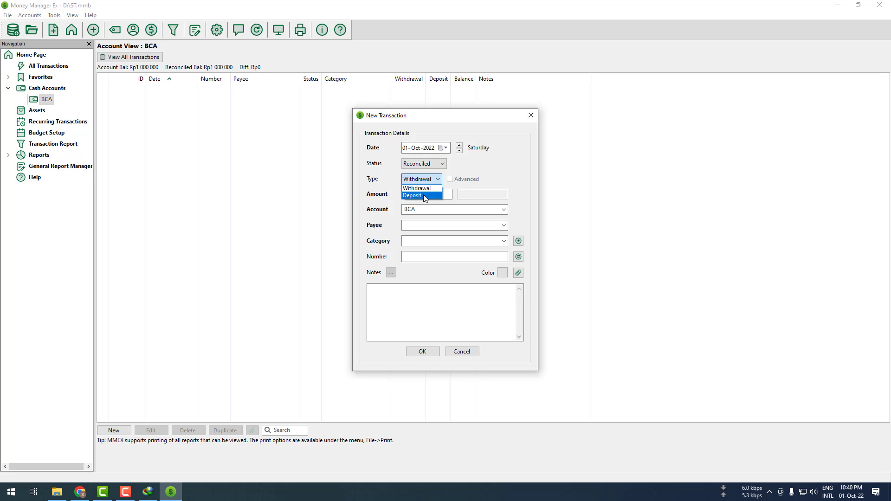
click(490, 185)
click(423, 194)
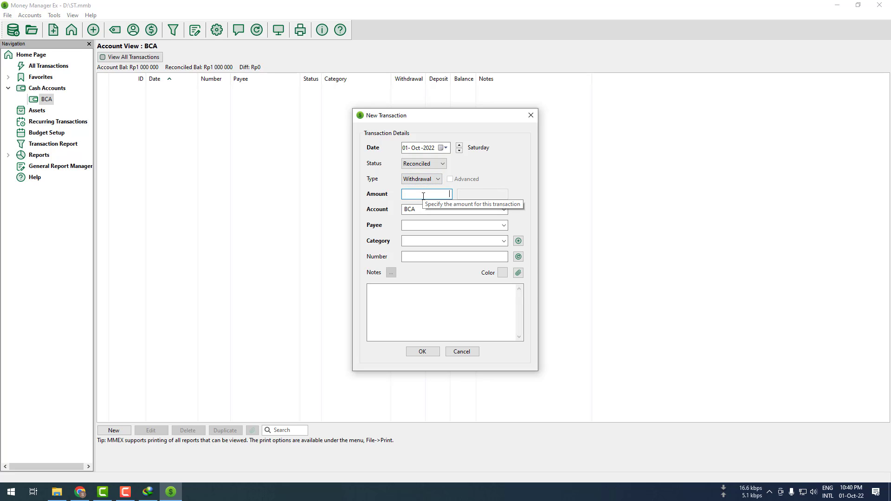
text(150000)
key(Tab)
key(Tab)
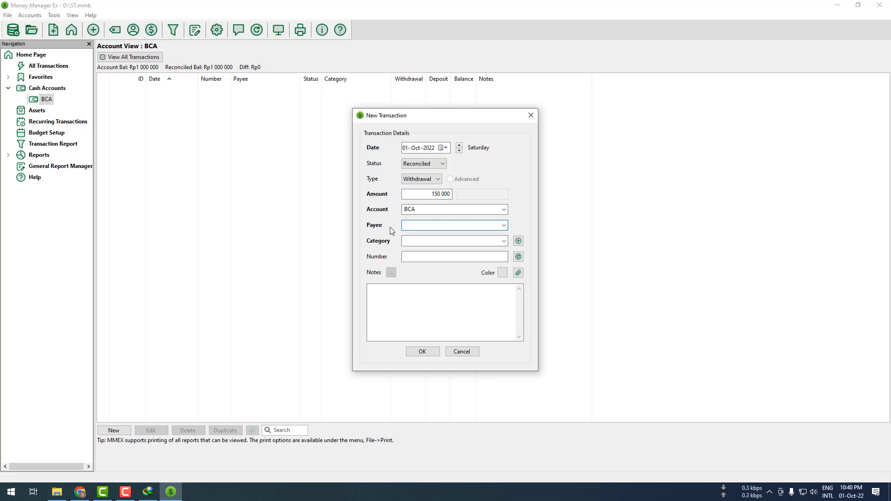
Step: Assign the Food:Groceries category to the withdrawal transaction
click(503, 225)
click(503, 226)
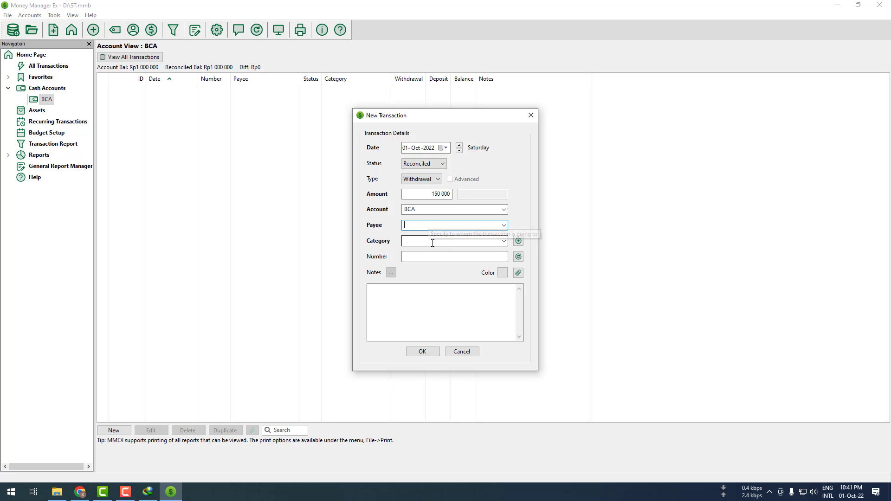
click(411, 242)
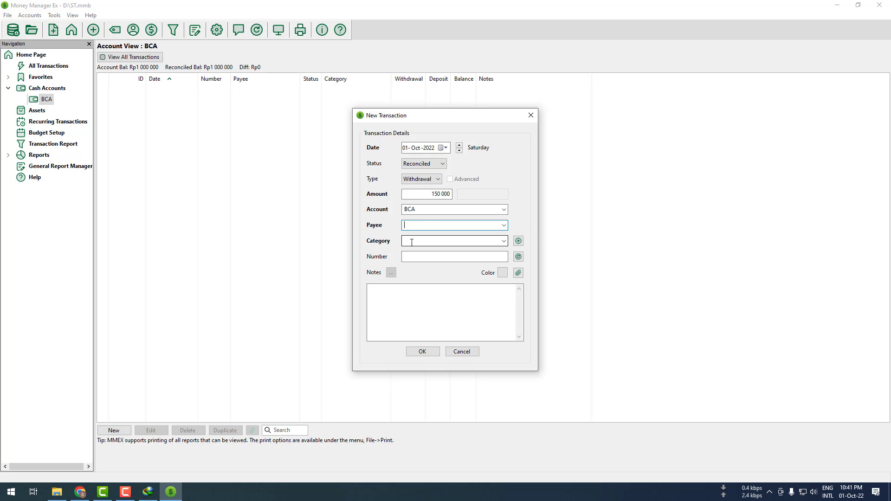
click(503, 241)
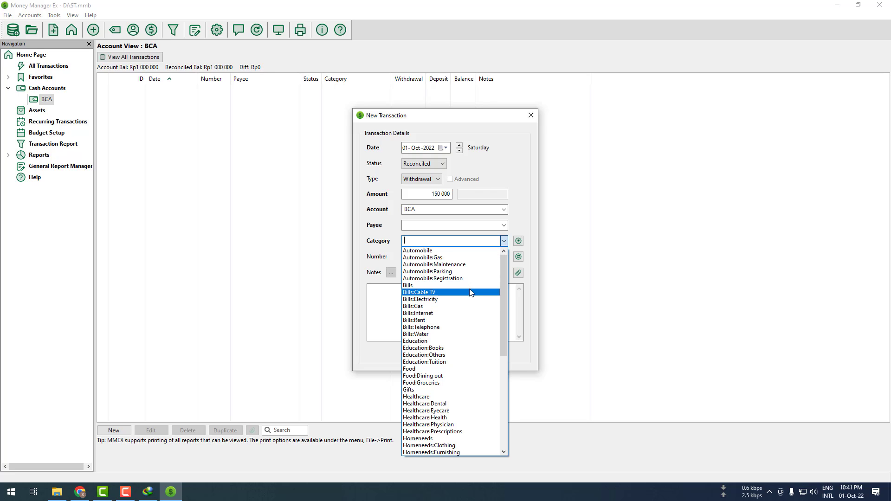
scroll(470, 293, down, 9)
scroll(470, 293, down, 1)
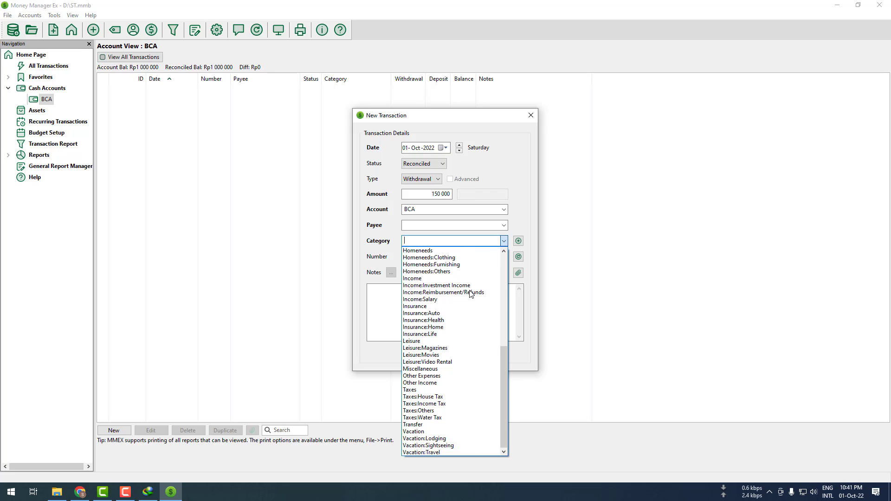
scroll(470, 294, up, 10)
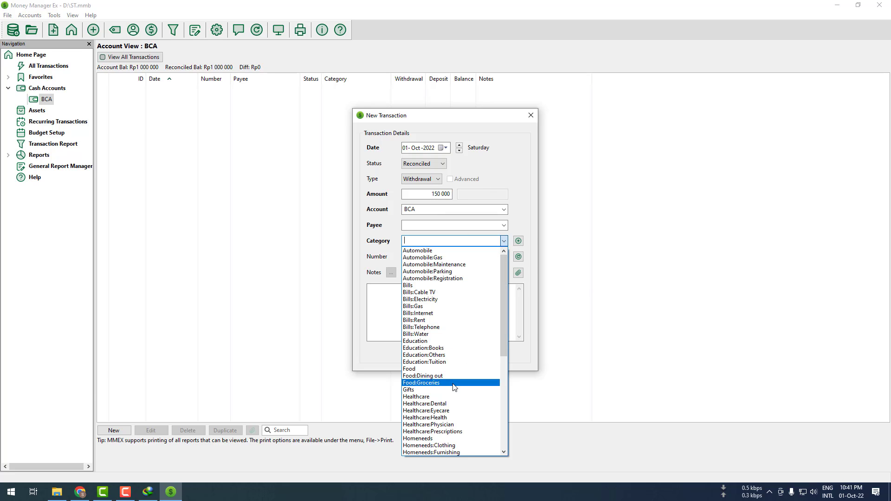
click(420, 382)
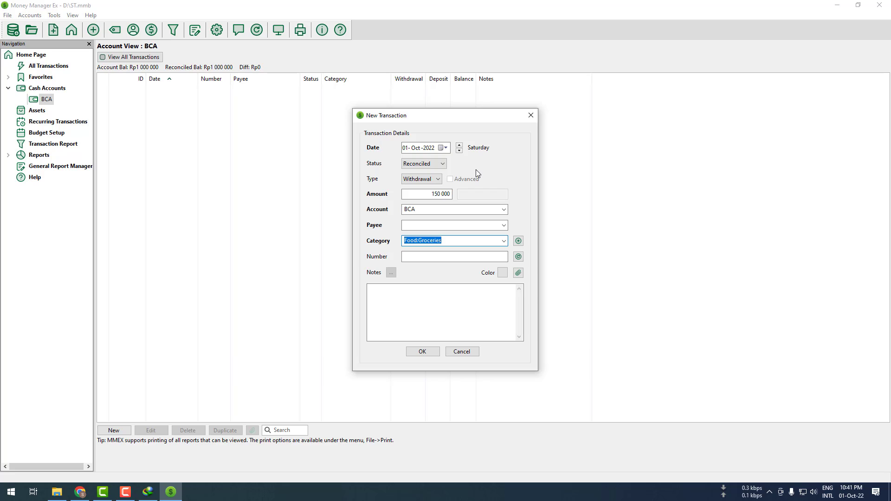
Step: Try to save the withdrawal transaction without a payee
click(504, 225)
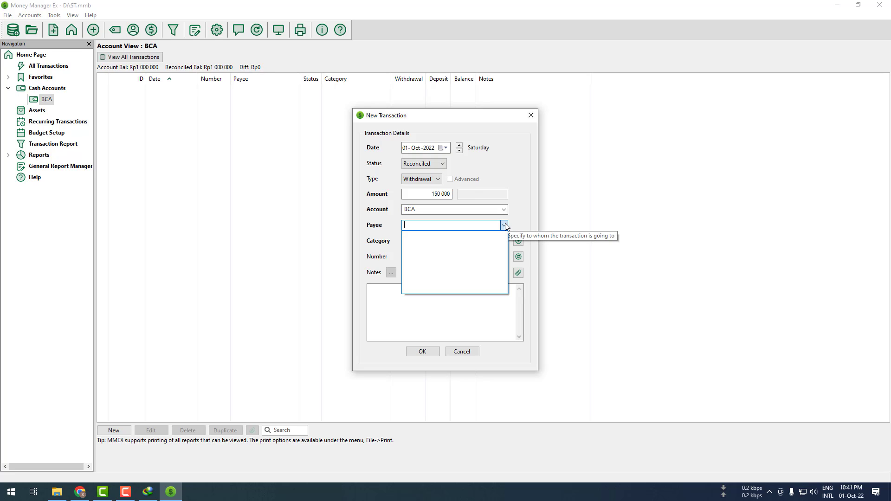
click(504, 225)
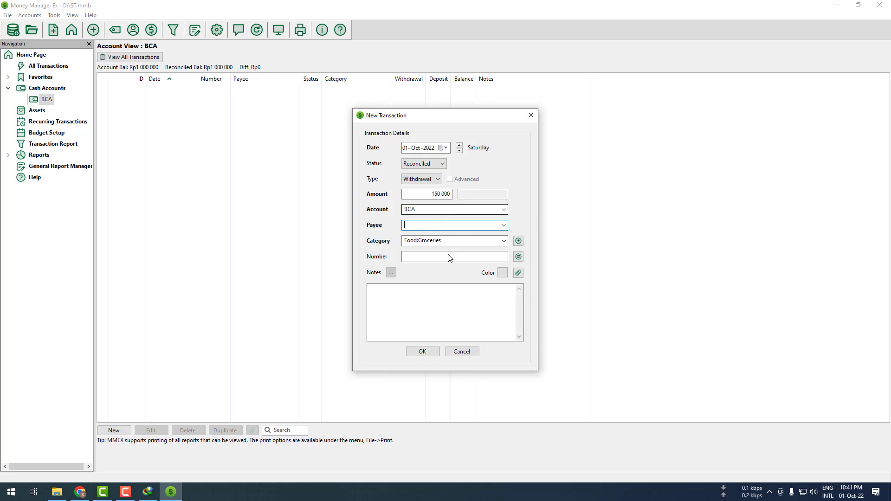
click(417, 354)
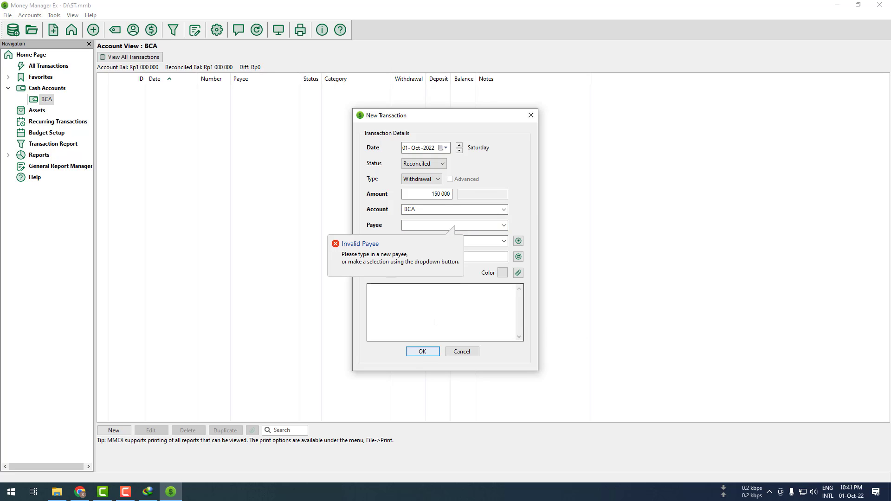
Step: Set the withdrawal's payee to ME, save the transaction and accept ME as a new payee name
click(504, 225)
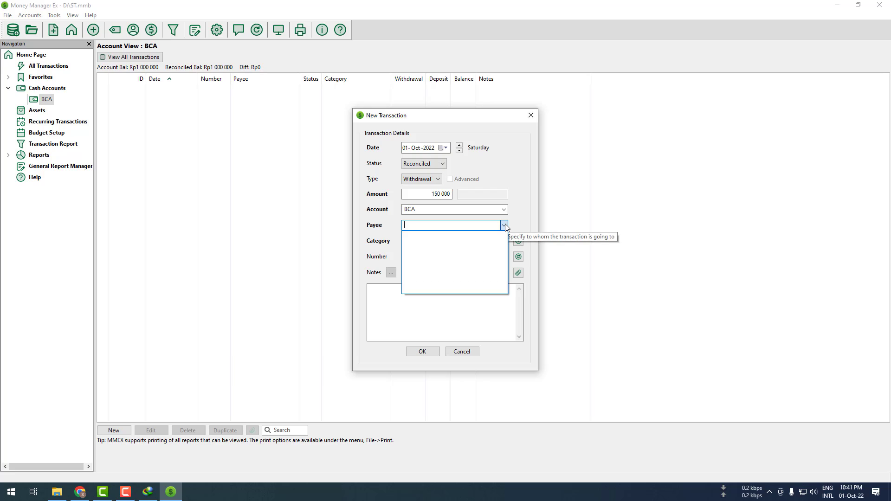
click(504, 225)
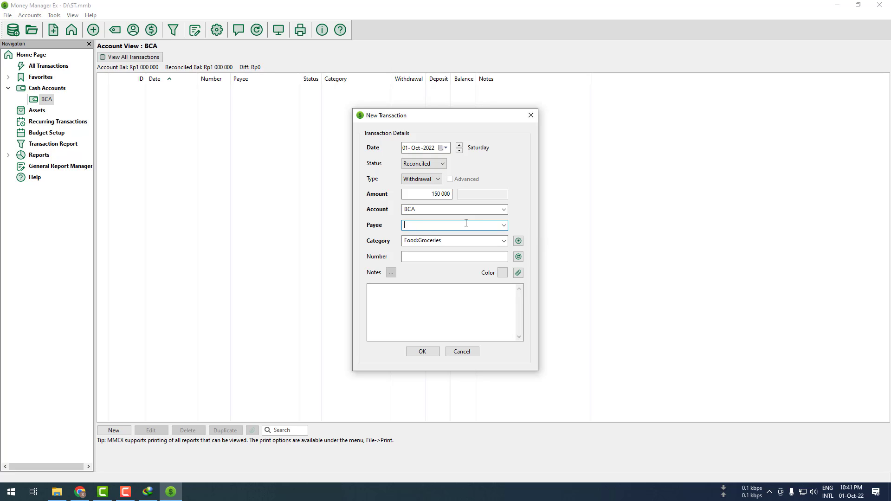
text(m)
text(ME)
click(429, 354)
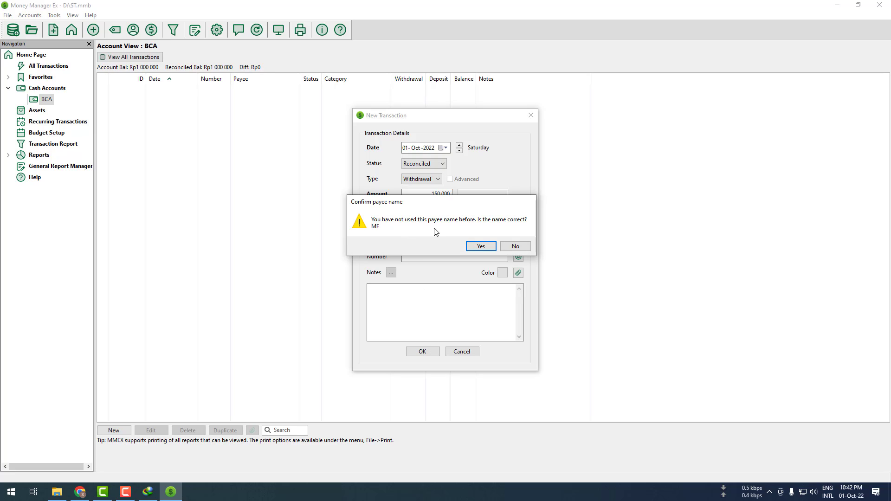
click(480, 246)
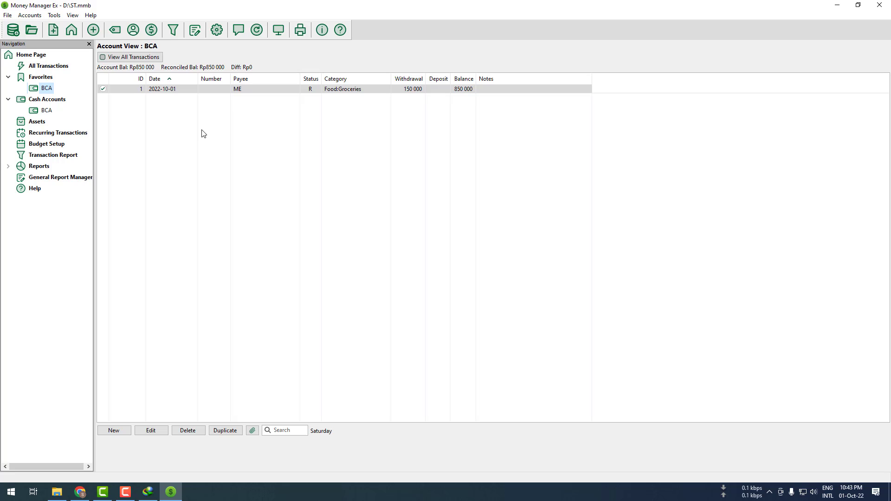
Step: Start creating a new account and choose Cash as its type
click(30, 16)
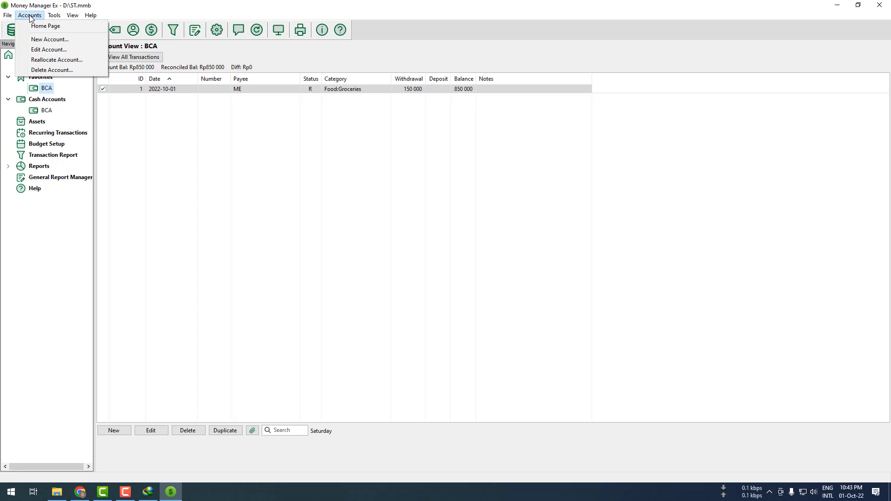
click(46, 40)
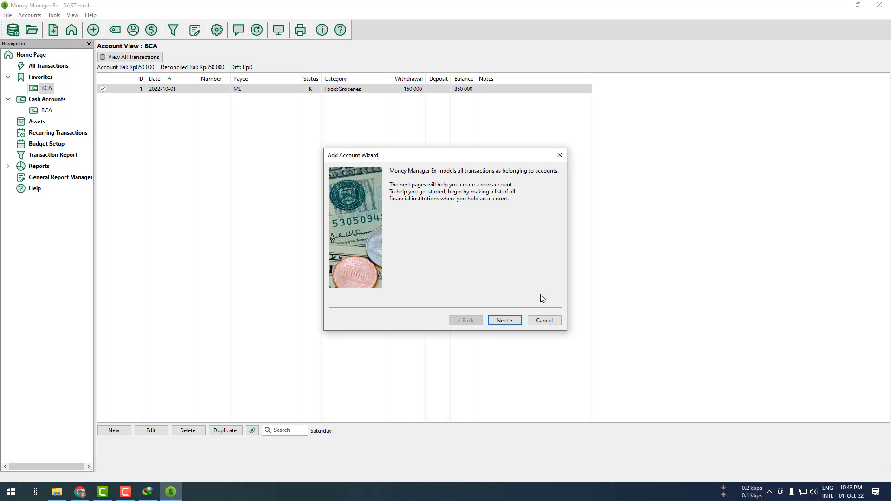
click(504, 321)
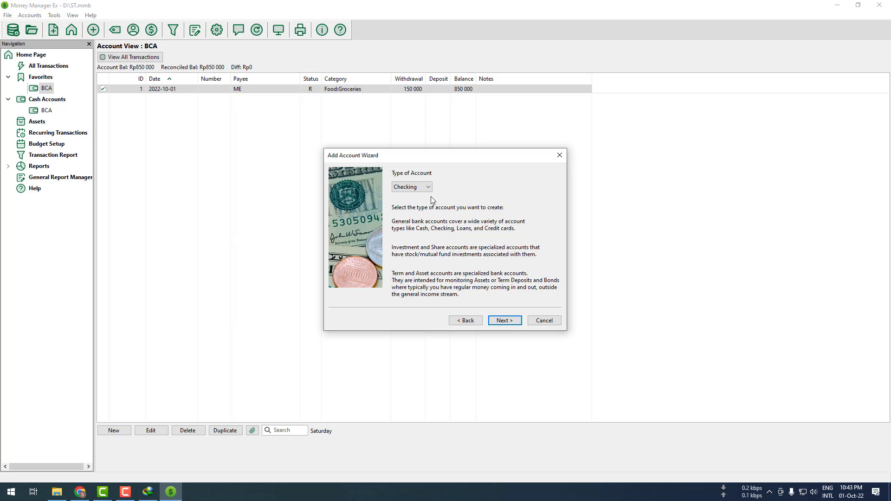
click(409, 187)
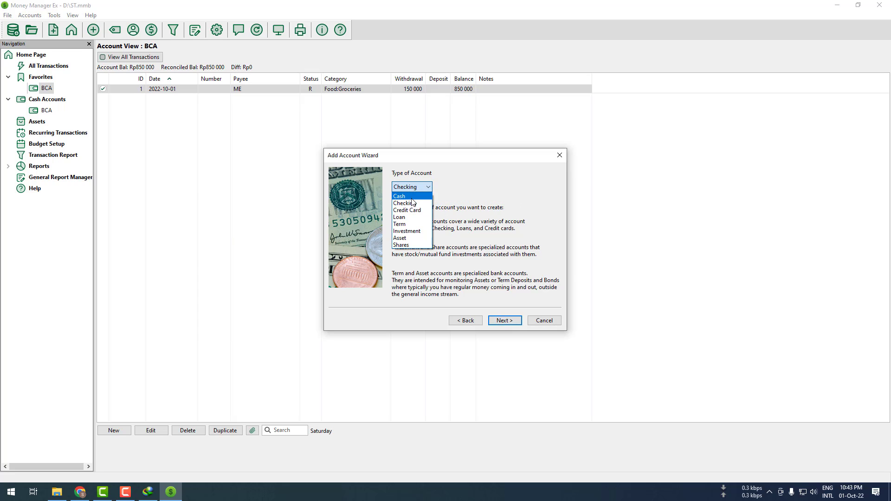
click(412, 197)
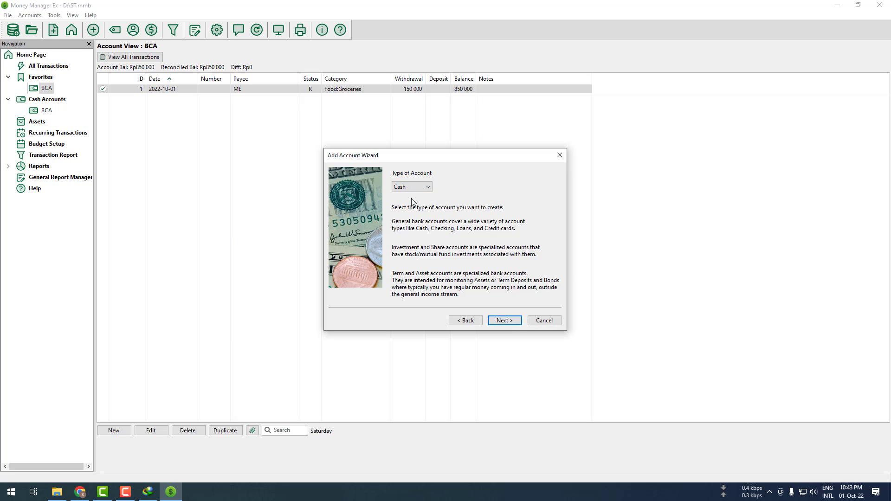
click(500, 320)
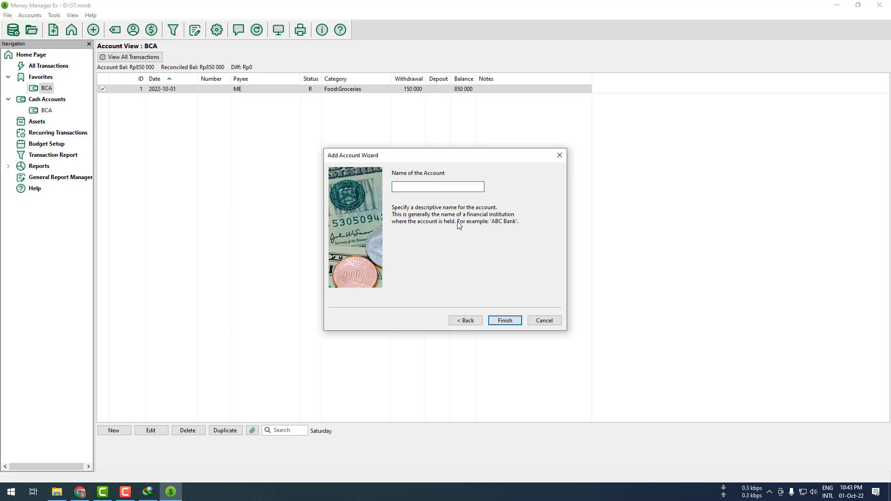
Step: Name the new cash account DOMPET and save it with an initial balance of 0
text(DOMPET)
click(505, 320)
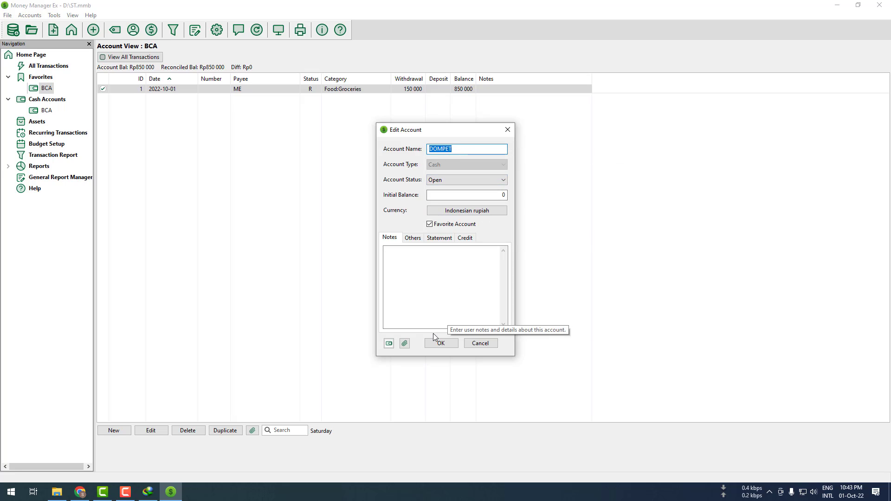
double_click(504, 194)
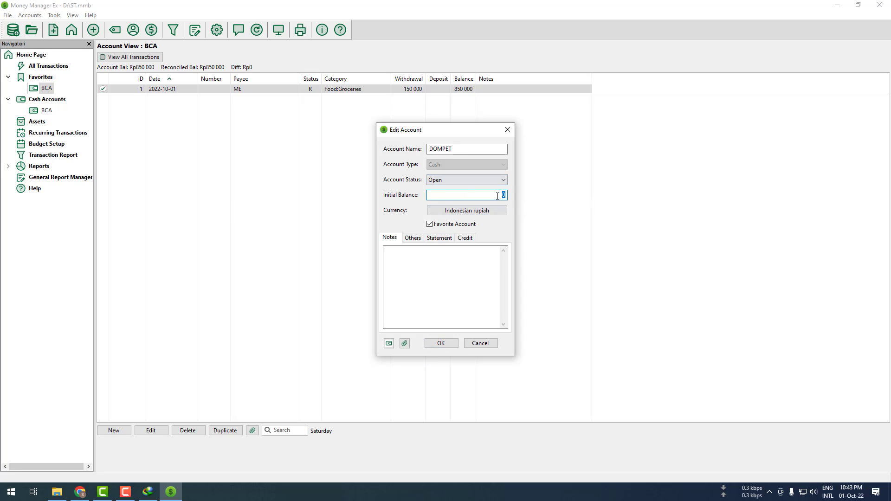
click(440, 344)
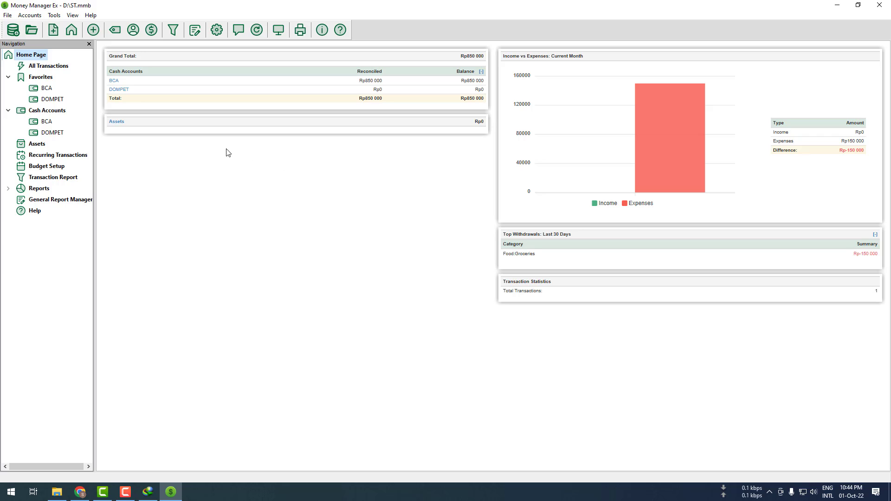
Step: Start a new transaction in the BCA cash account and keep its status as Unreconciled
click(48, 123)
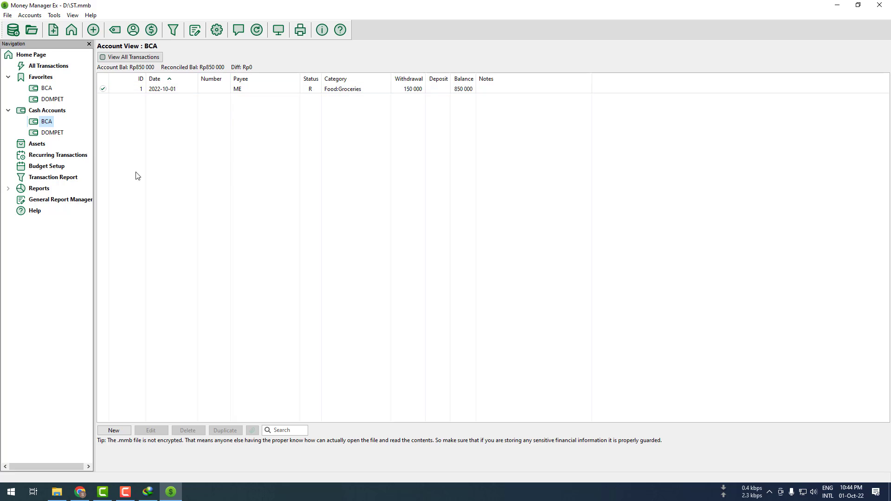
click(55, 134)
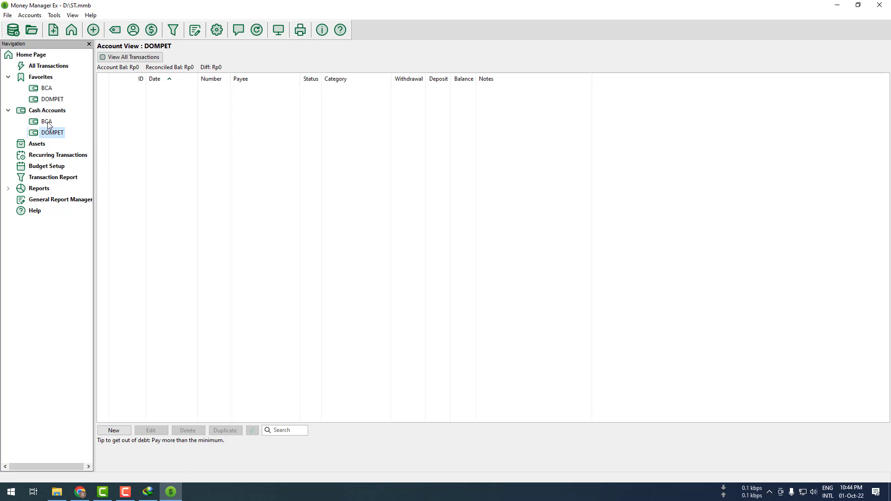
click(48, 124)
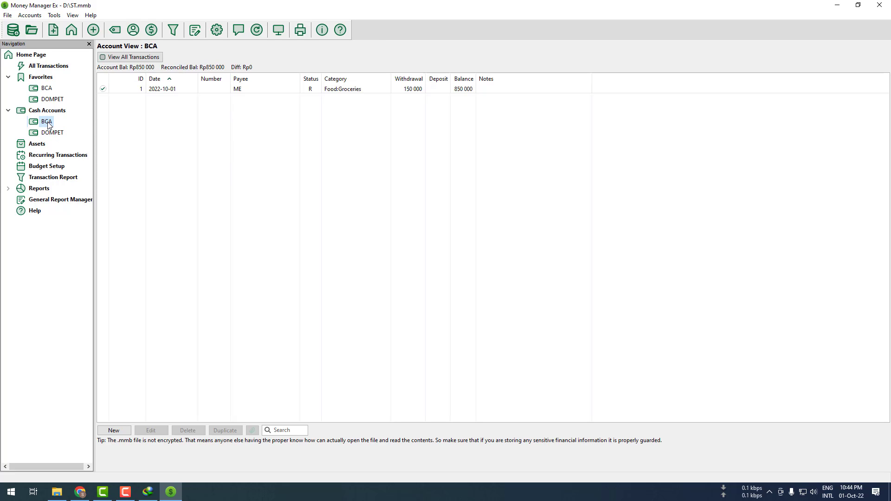
click(92, 30)
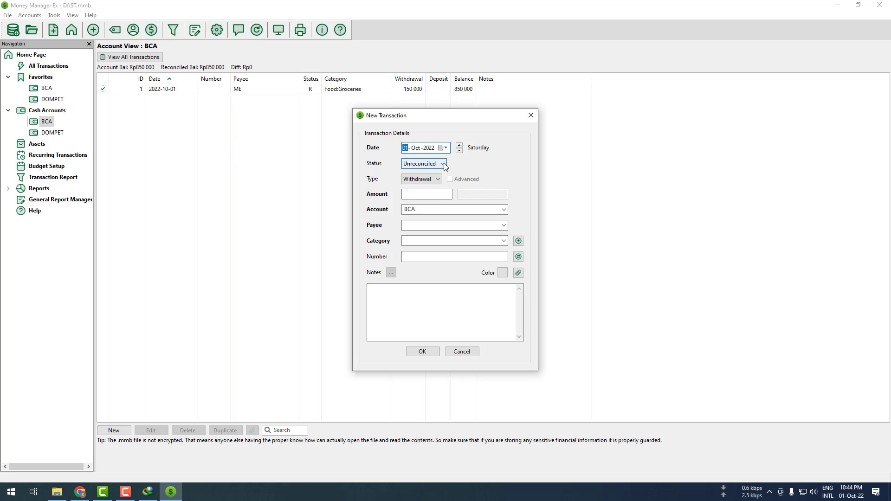
click(443, 164)
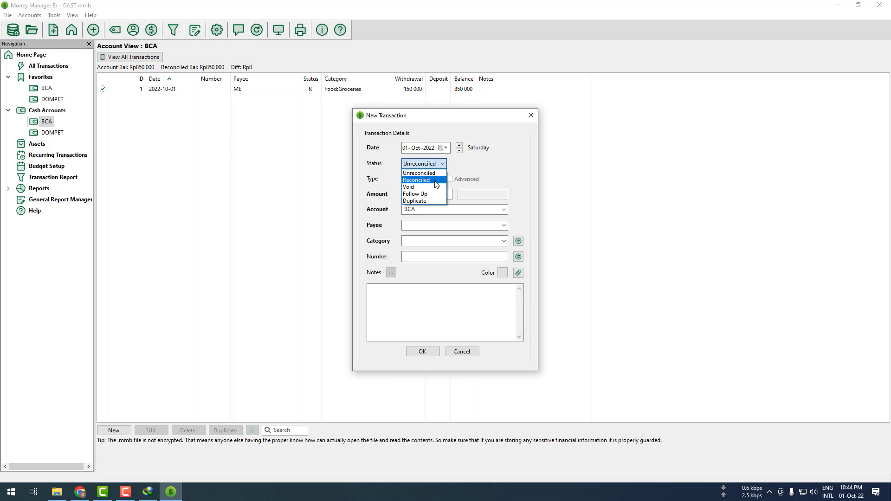
click(436, 173)
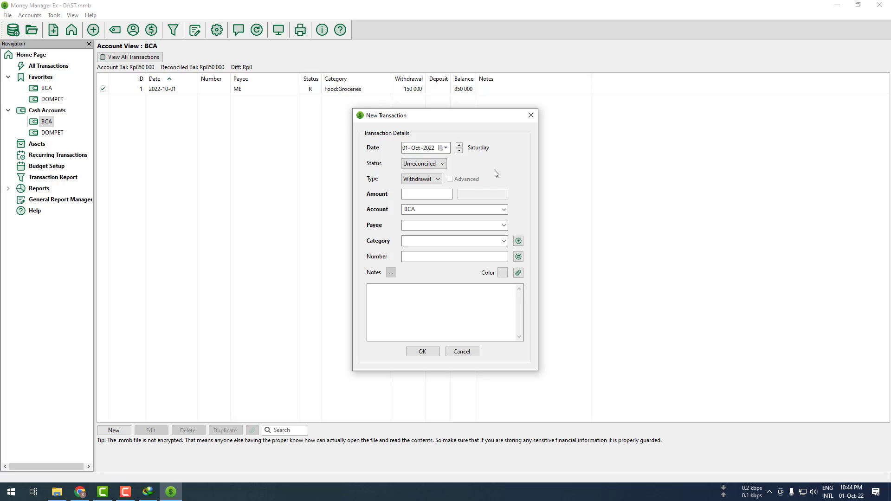
Step: Set the type of the new BCA transaction to Transfer
click(438, 179)
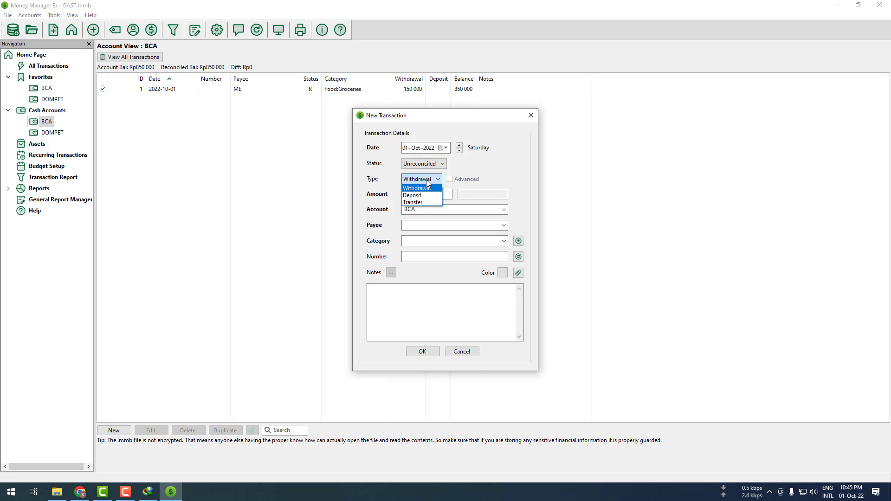
click(423, 202)
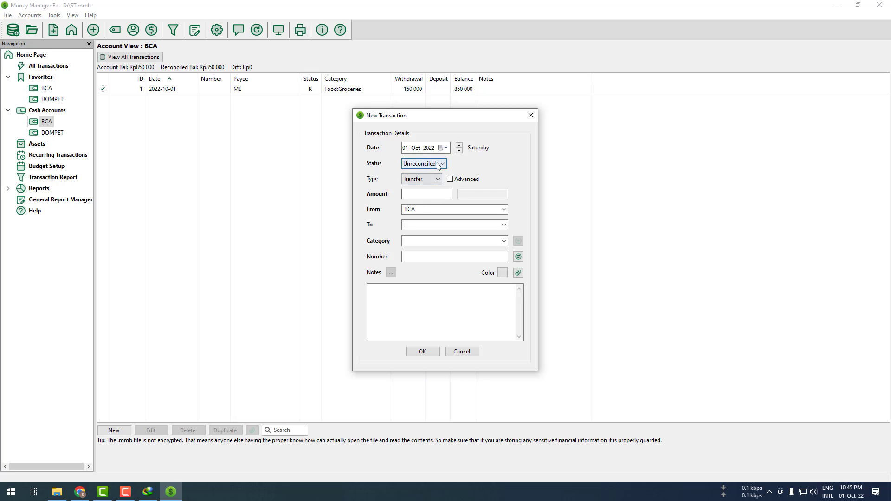
click(422, 180)
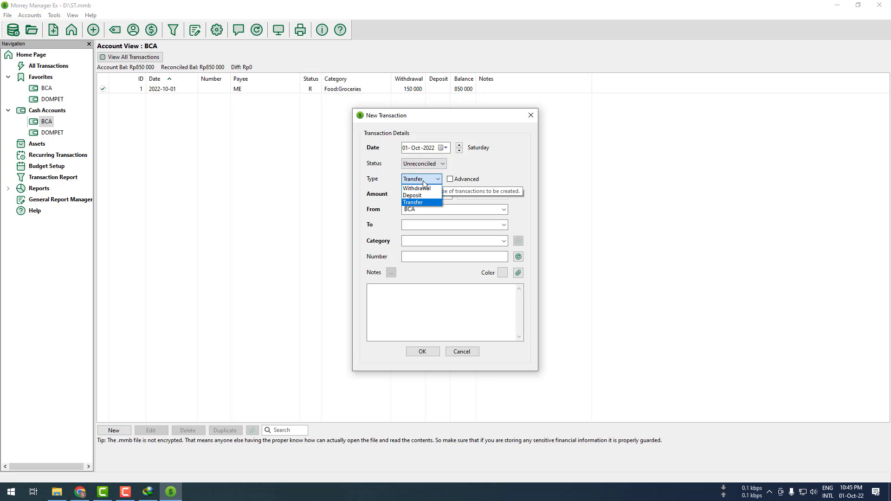
click(423, 204)
Step: Set the transfer amount to 250000 and choose DOMPET as the destination account
click(428, 195)
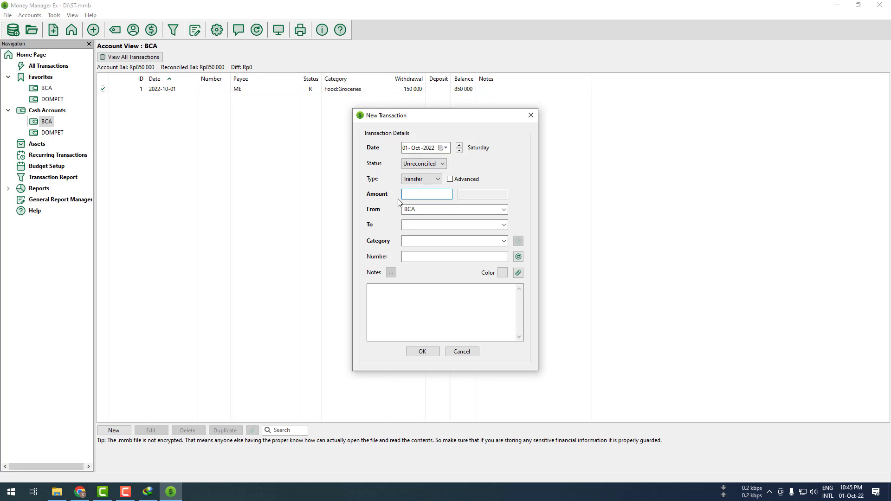
text(250000)
key(Tab)
key(Tab)
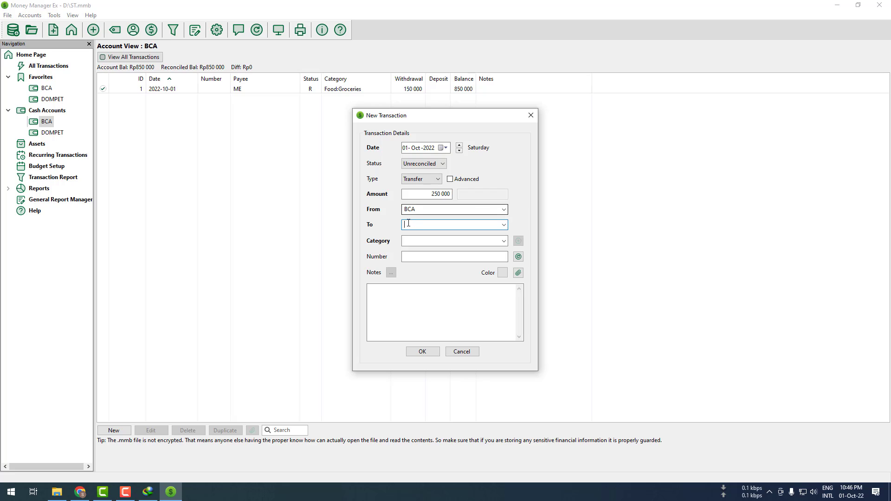
click(505, 227)
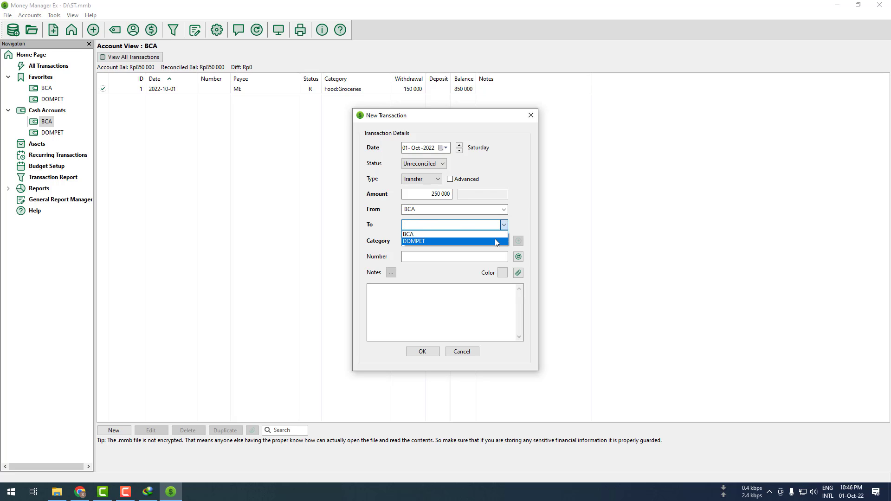
click(495, 242)
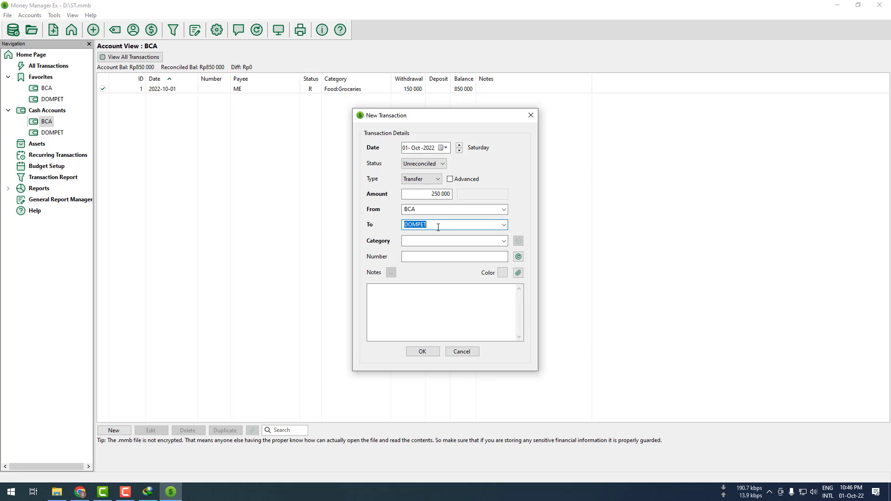
click(504, 242)
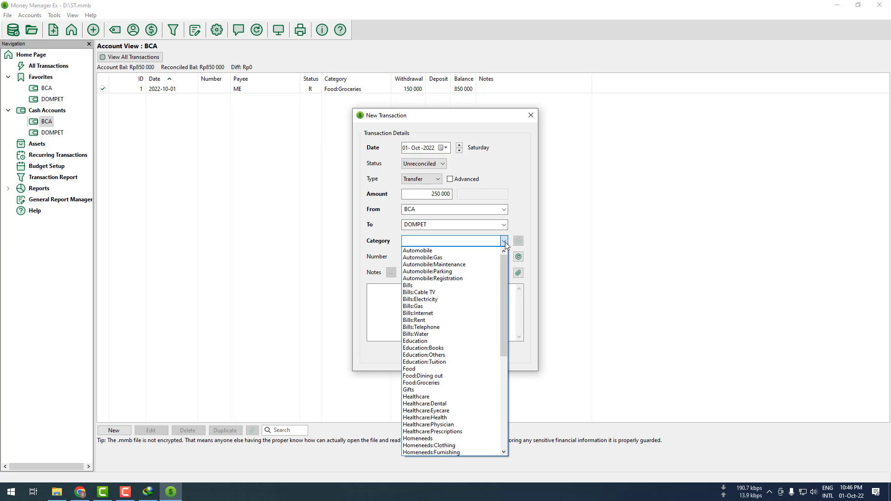
click(505, 242)
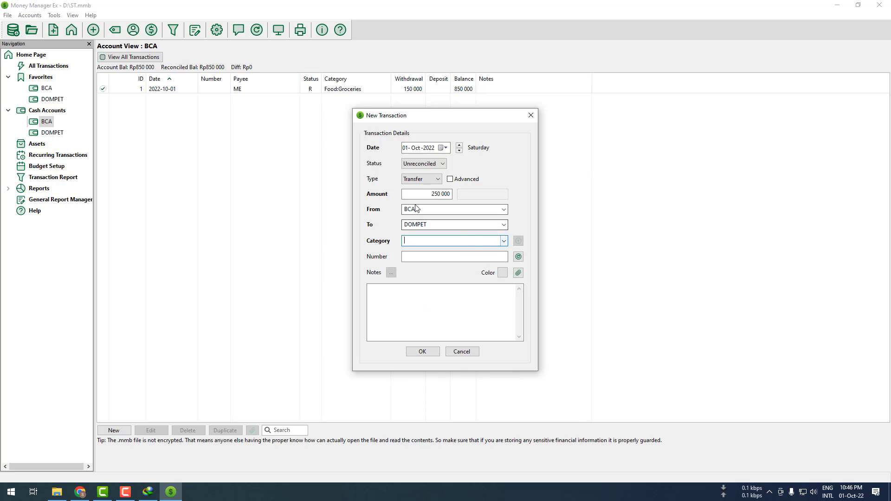
click(447, 194)
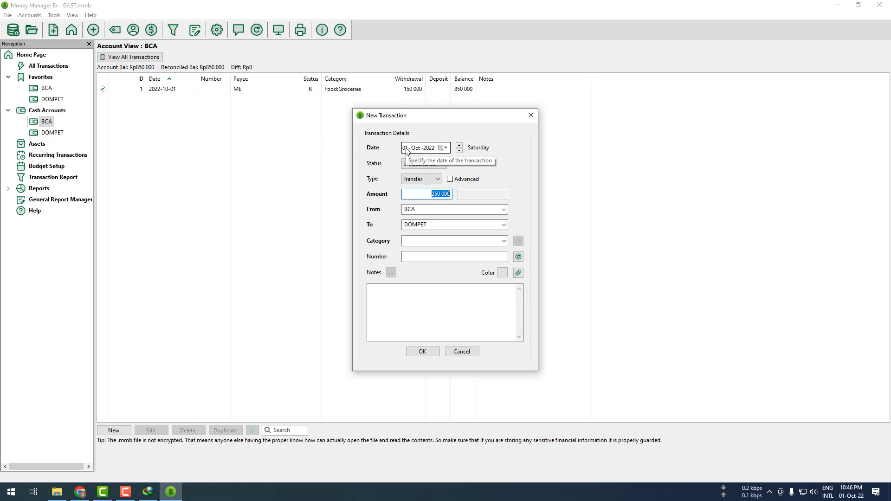
click(422, 164)
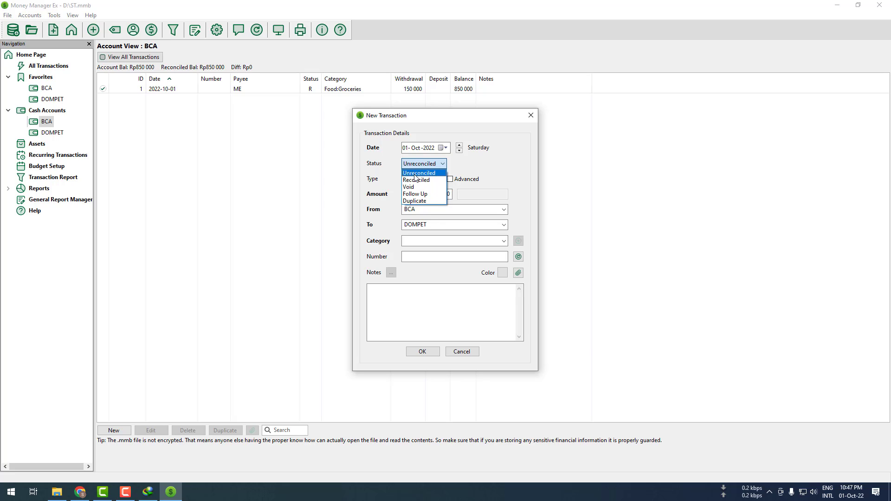
click(416, 174)
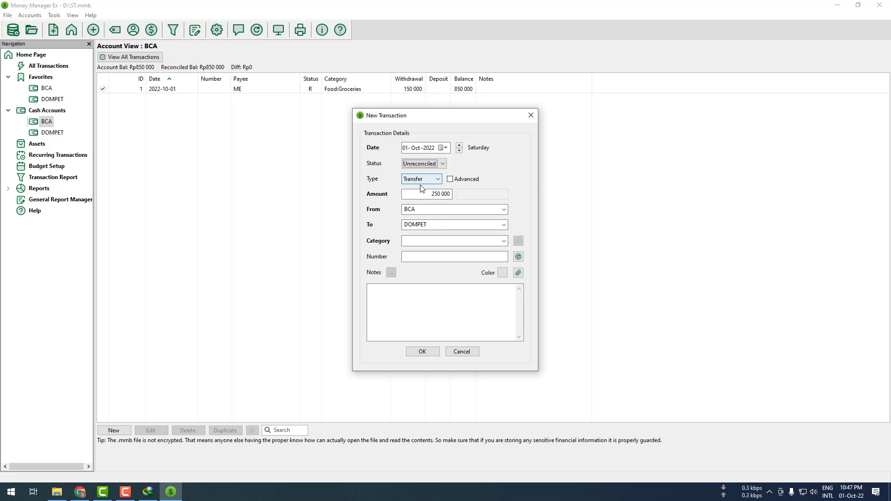
click(431, 211)
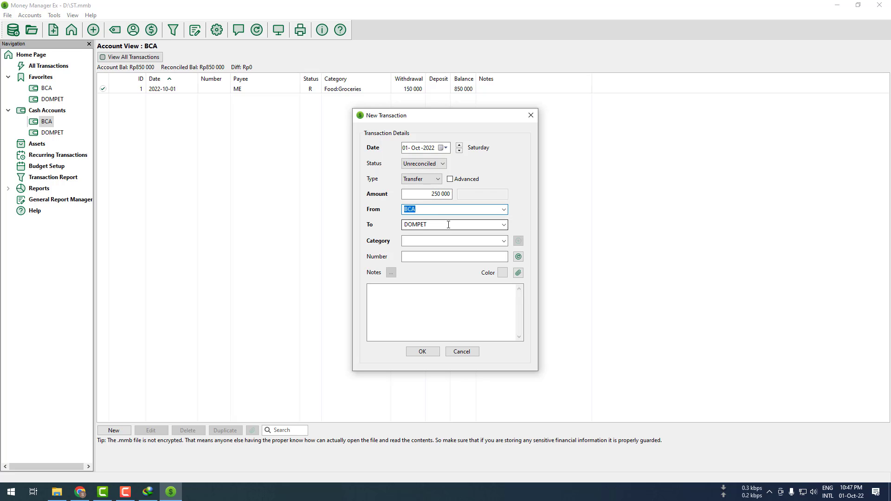
Step: Assign the Homeneeds:Clothing category to the transfer from BCA to DOMPET and save the transaction
click(448, 225)
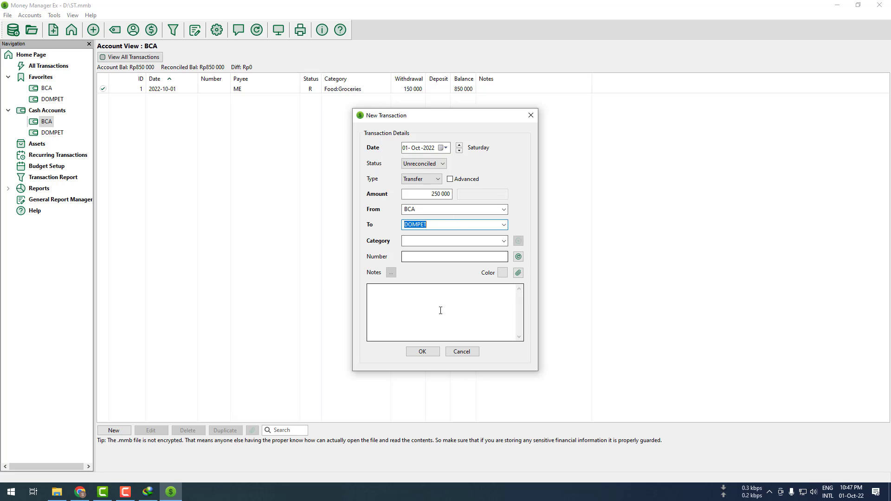
click(424, 354)
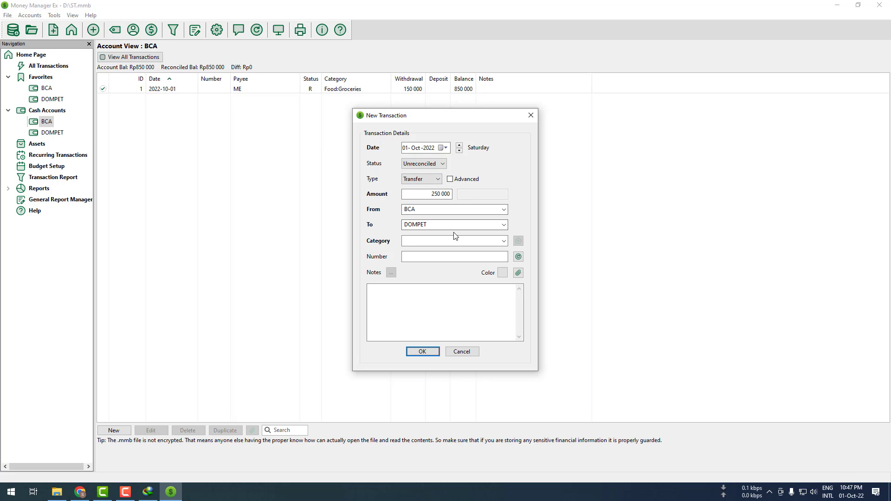
click(504, 240)
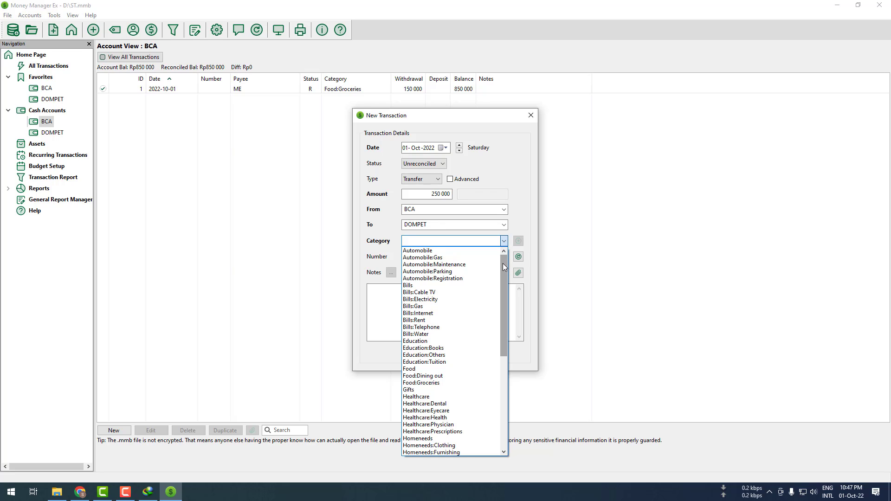
drag(503, 263, 510, 369)
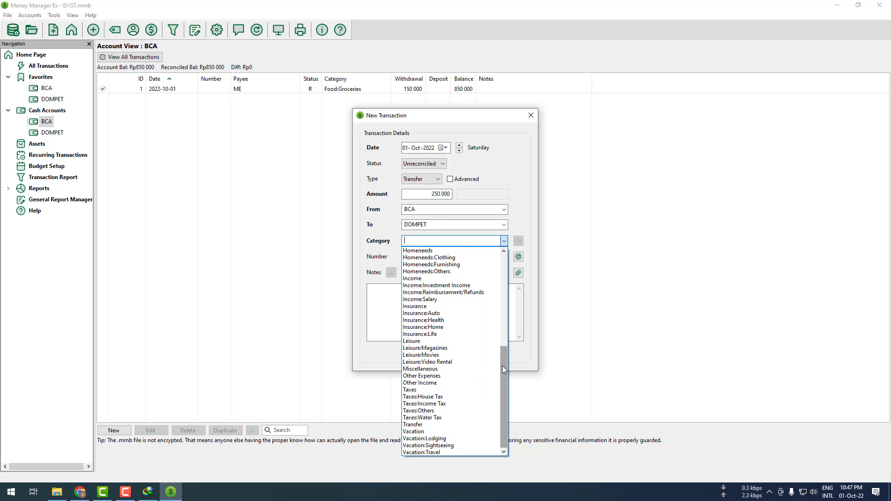
drag(503, 369, 504, 339)
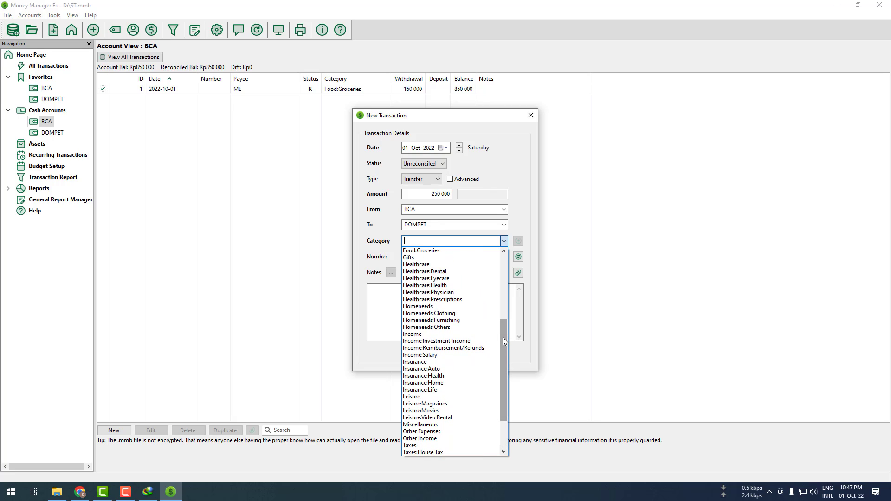
click(439, 313)
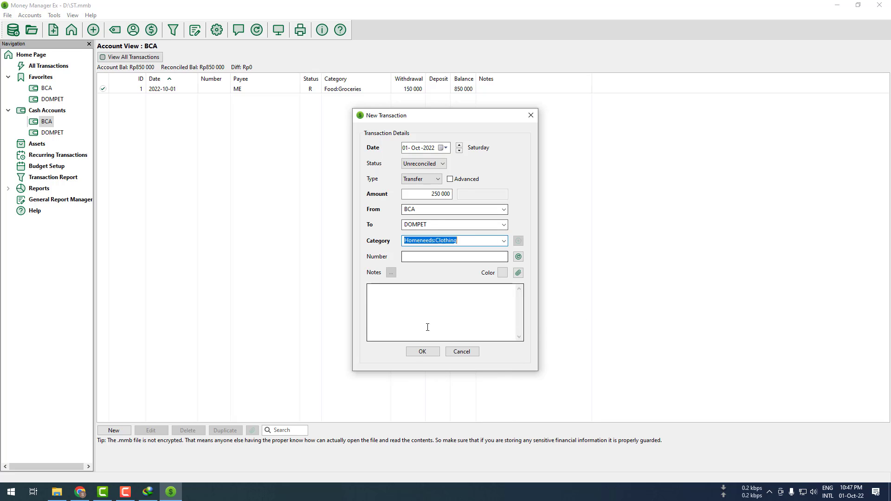
click(417, 352)
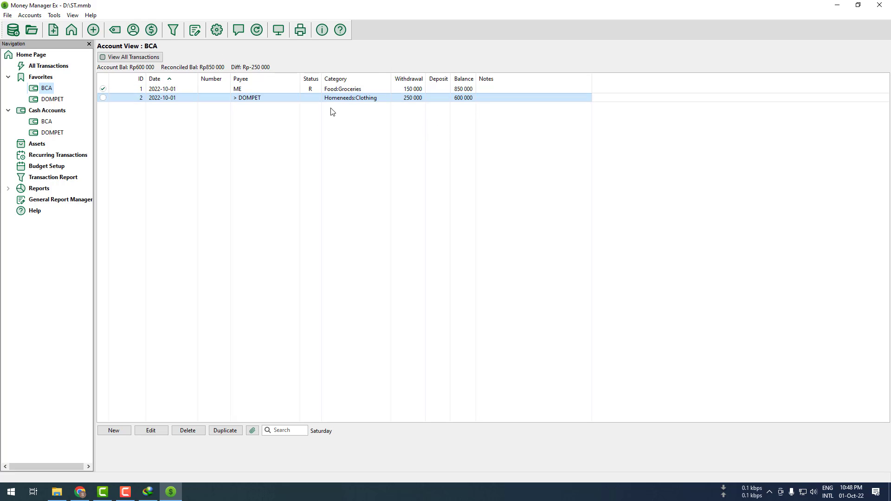
Step: Review how the transfer is recorded in the transaction lists of the BCA and DOMPET accounts
click(344, 91)
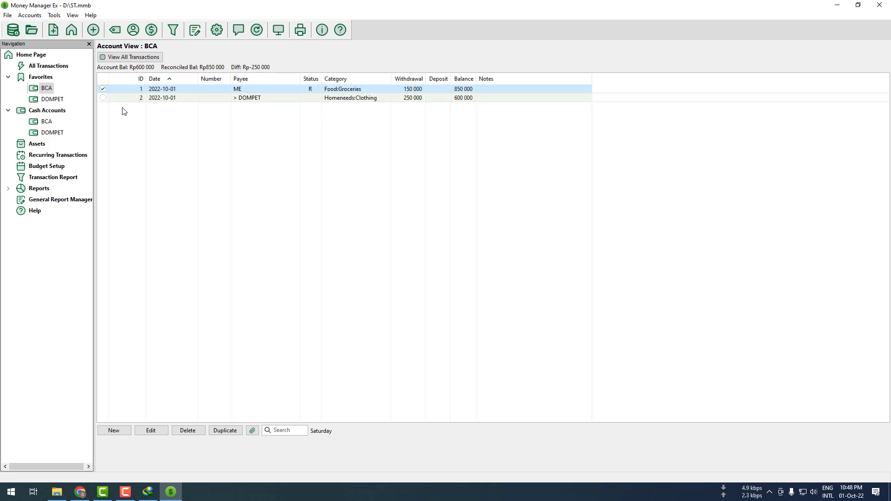
click(53, 101)
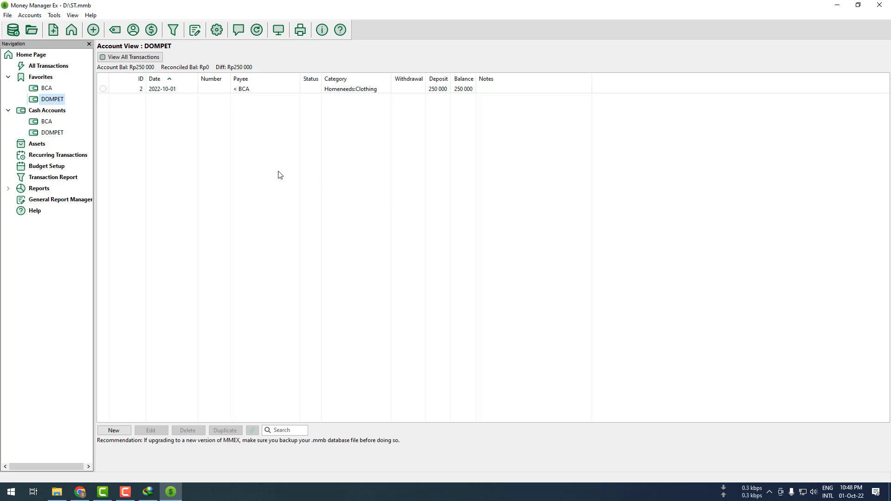
click(48, 90)
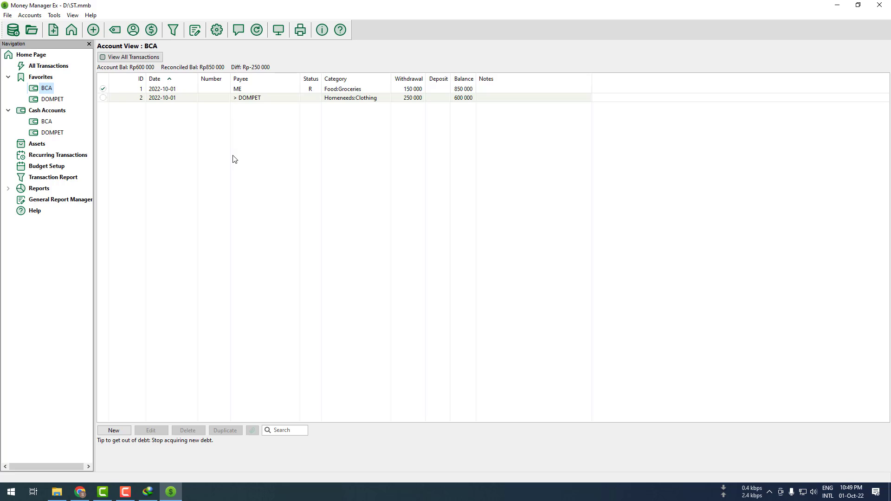
click(47, 89)
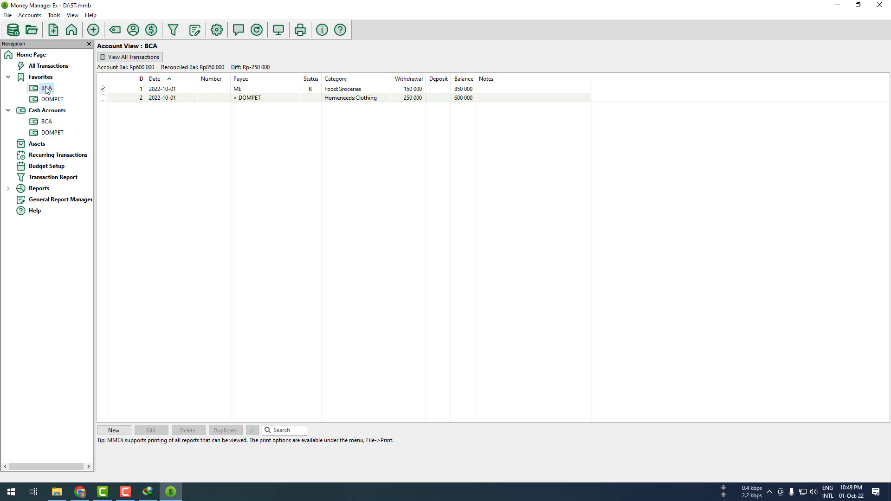
Step: Start a new transaction in the BCA cash account and date it 30 September 2022
click(53, 30)
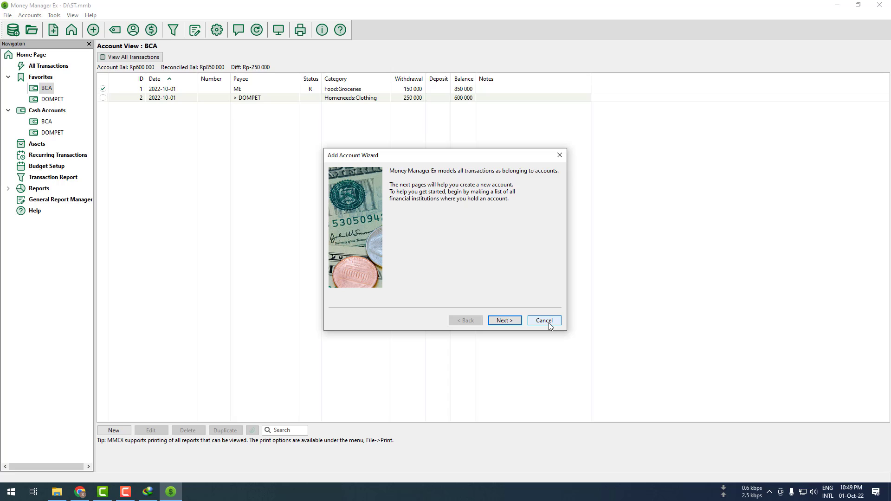
click(558, 155)
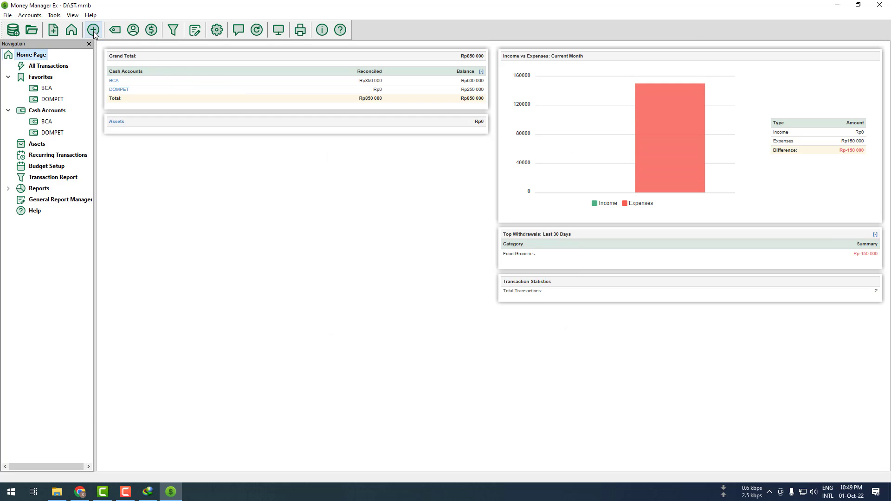
click(47, 122)
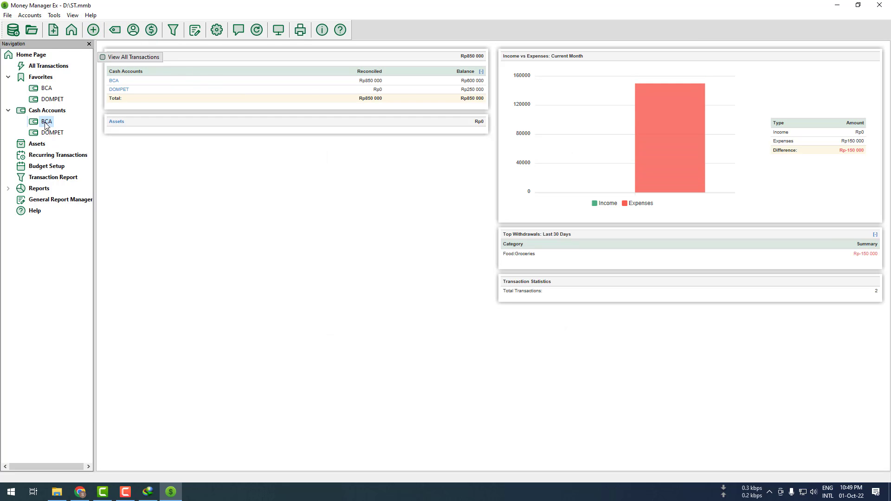
click(93, 30)
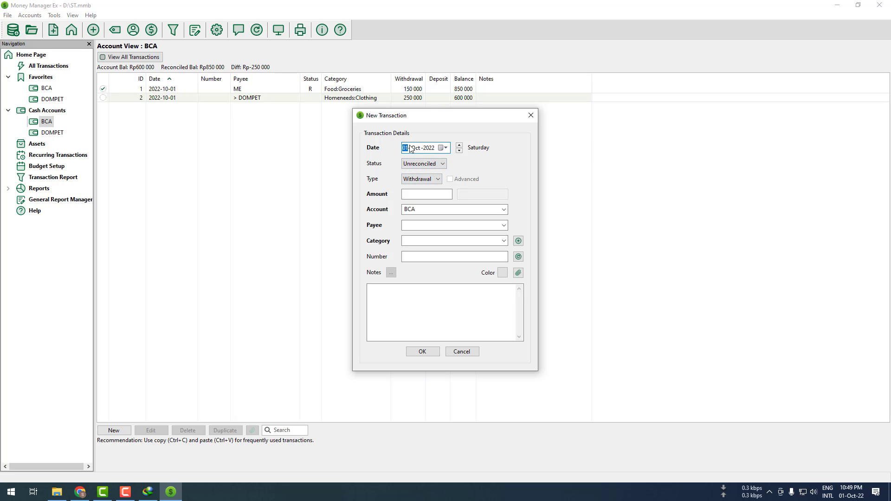
click(446, 149)
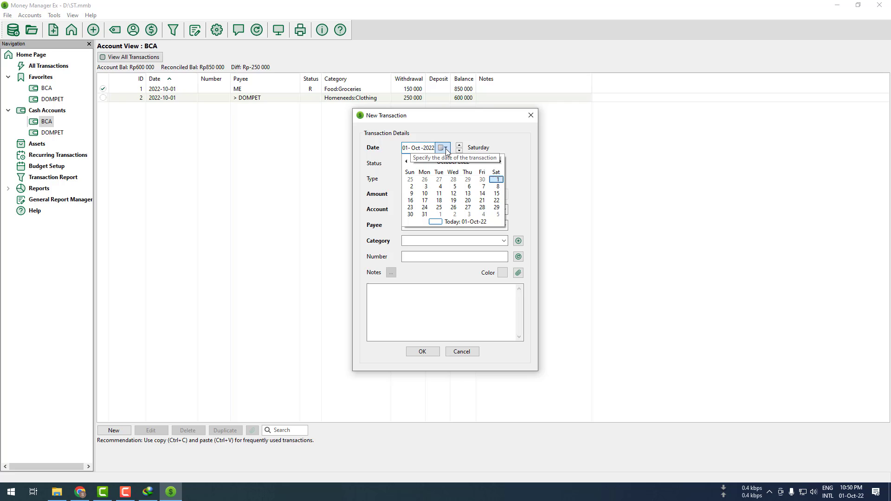
click(481, 182)
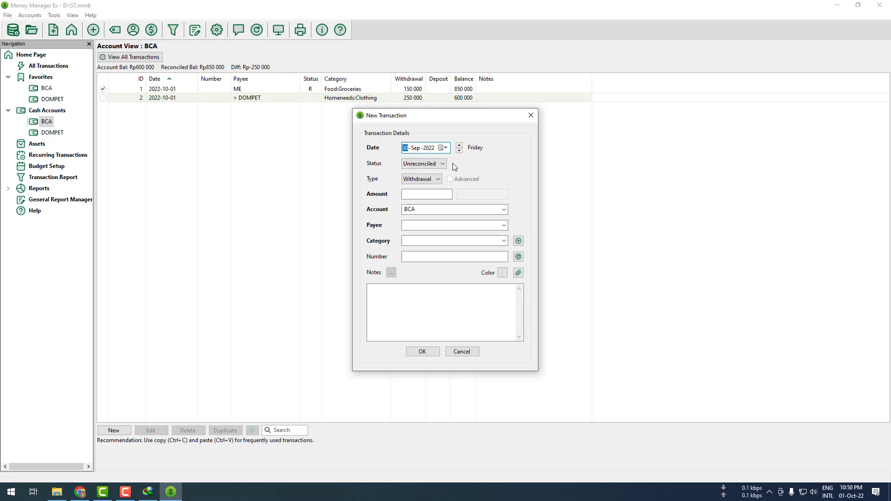
Step: Set the new BCA transaction's type to Deposit and its amount to 3000000
click(422, 181)
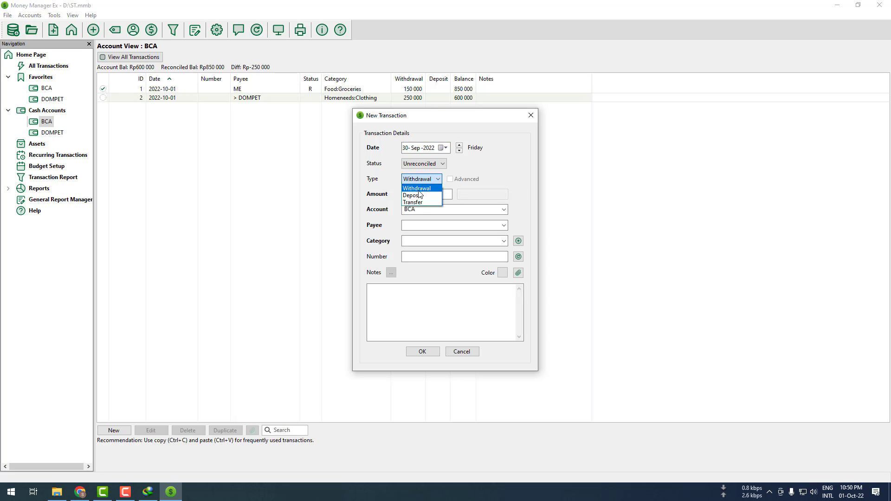
click(418, 196)
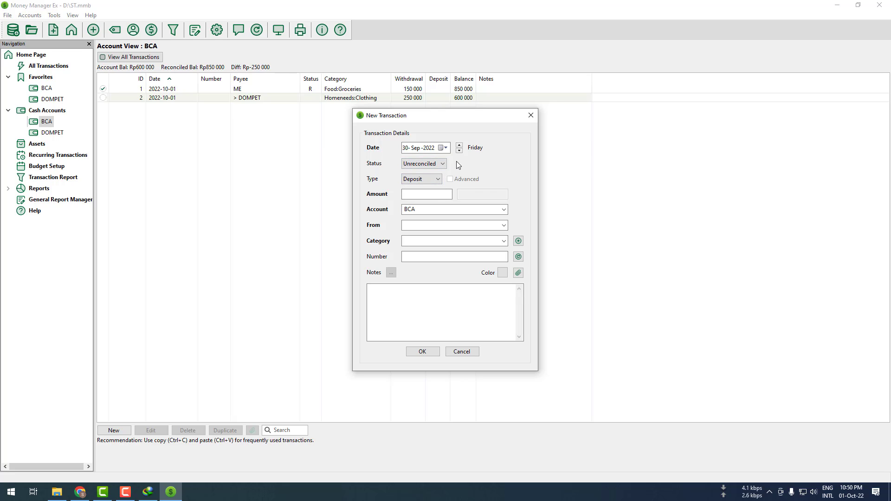
click(420, 196)
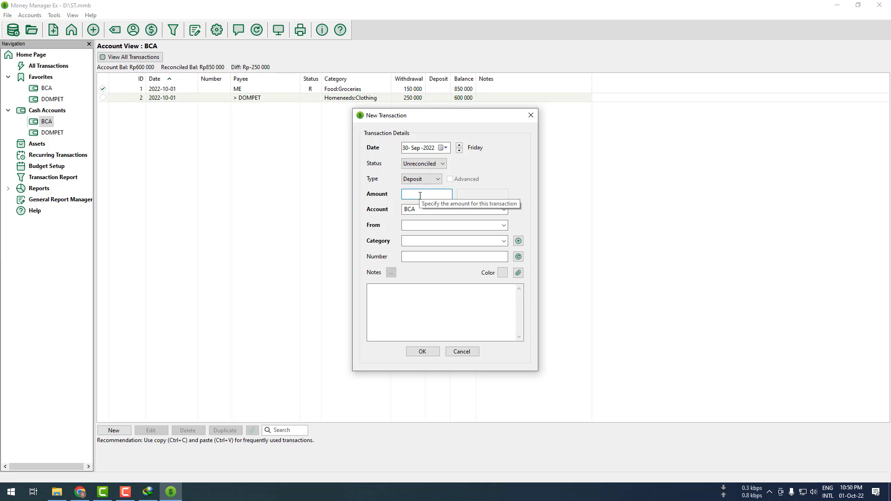
text(3000000)
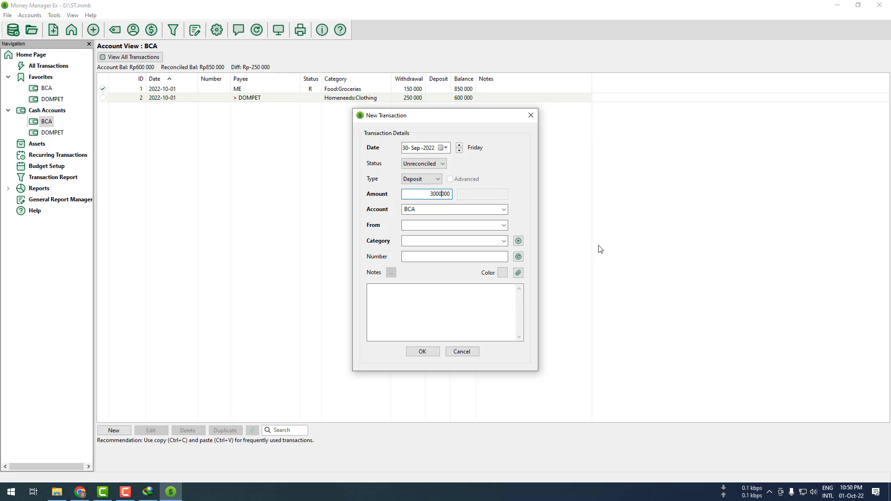
key(Tab)
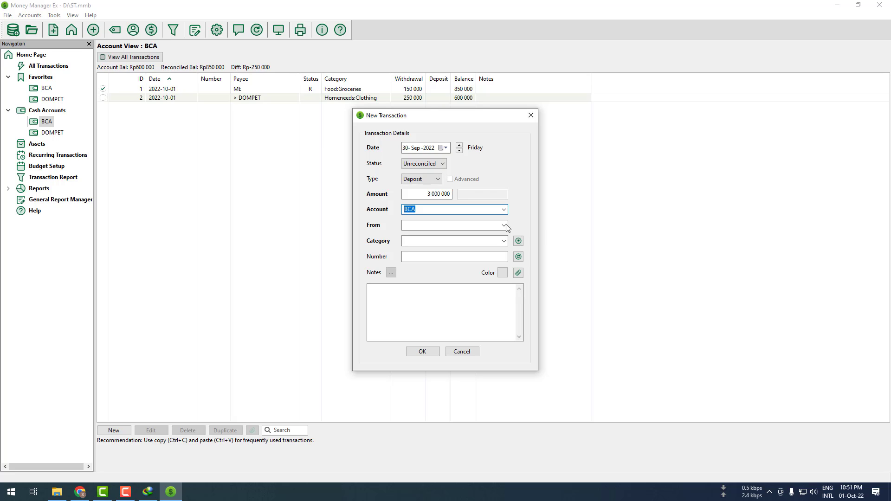
Step: Enter OFFICE as the source the BCA deposit comes from
key(Tab)
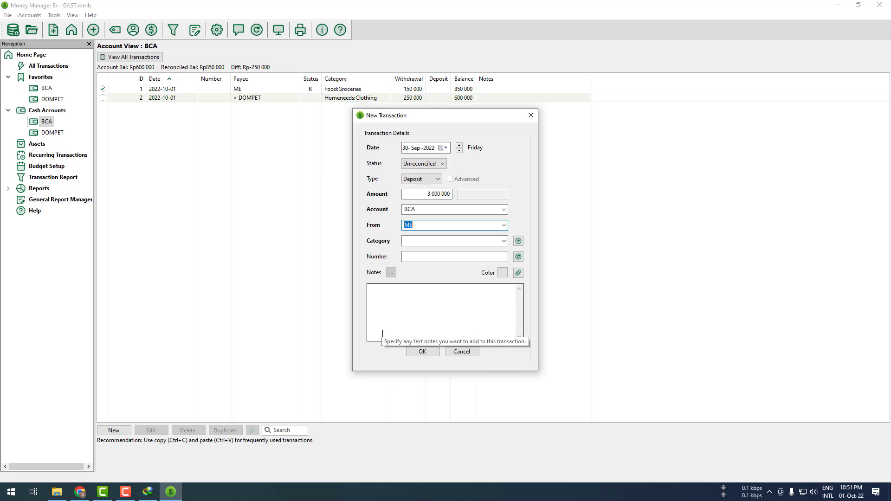
text(O)
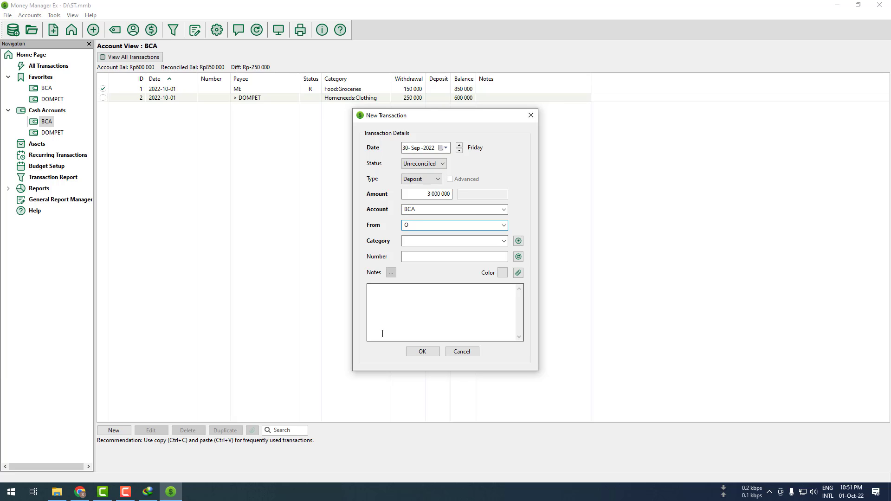
text(OFFICE)
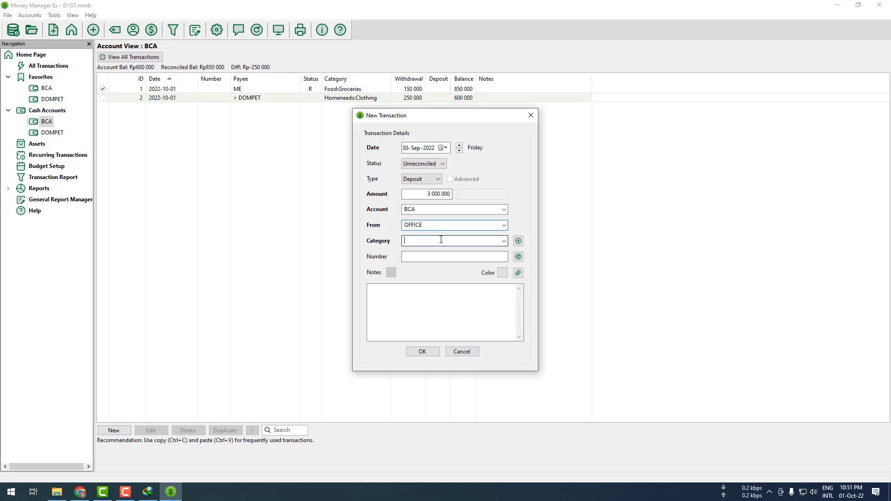
Step: Assign the Income:Salary category to the deposit and save it, accepting OFFICE as a new payee
click(494, 241)
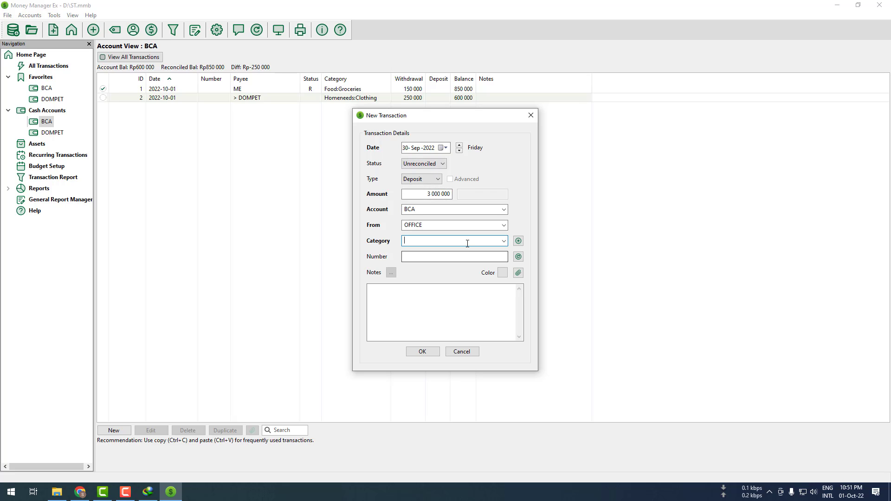
click(503, 241)
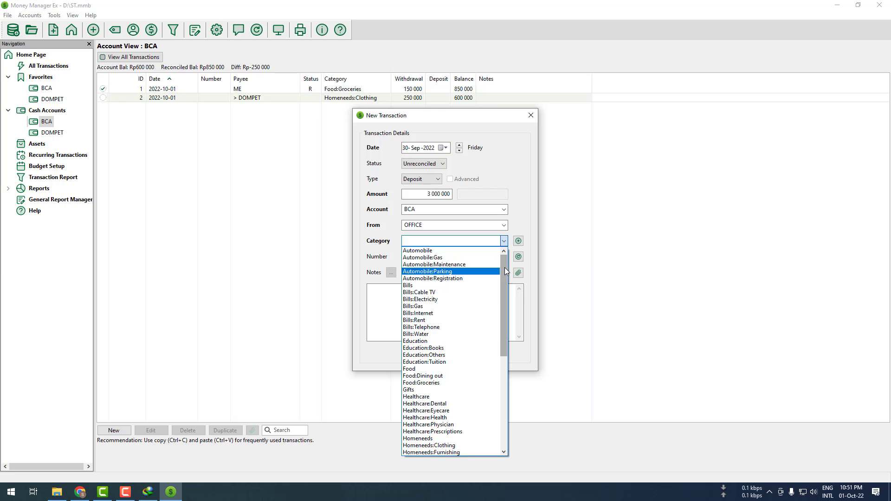
drag(505, 267, 505, 375)
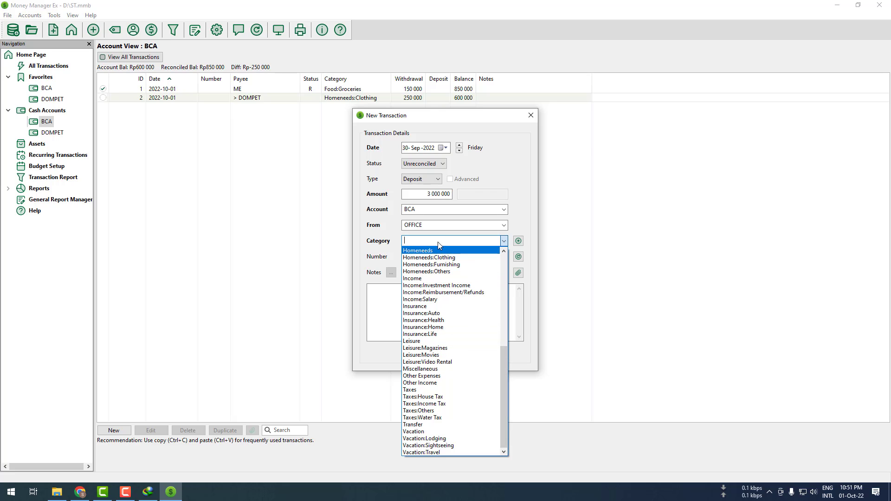
click(437, 299)
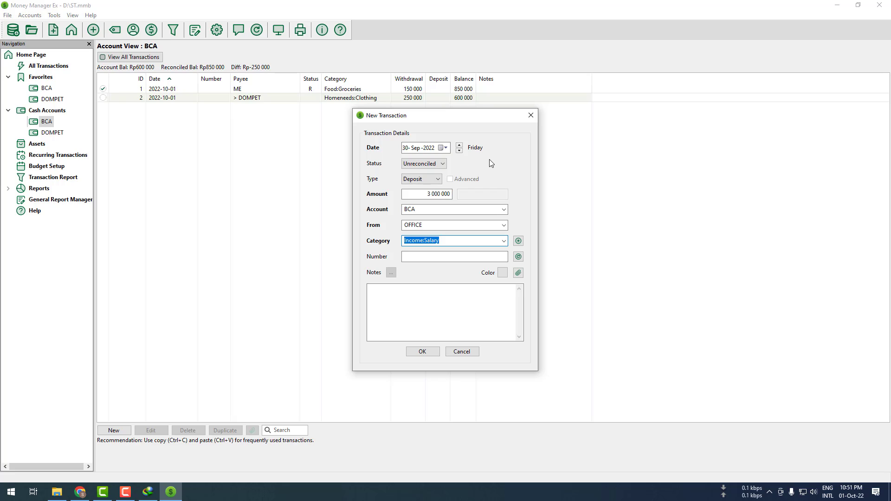
click(418, 352)
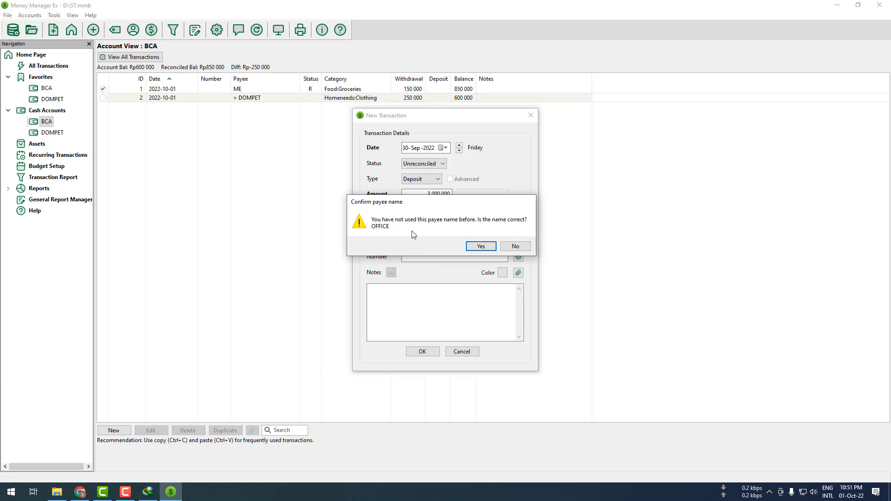
click(481, 246)
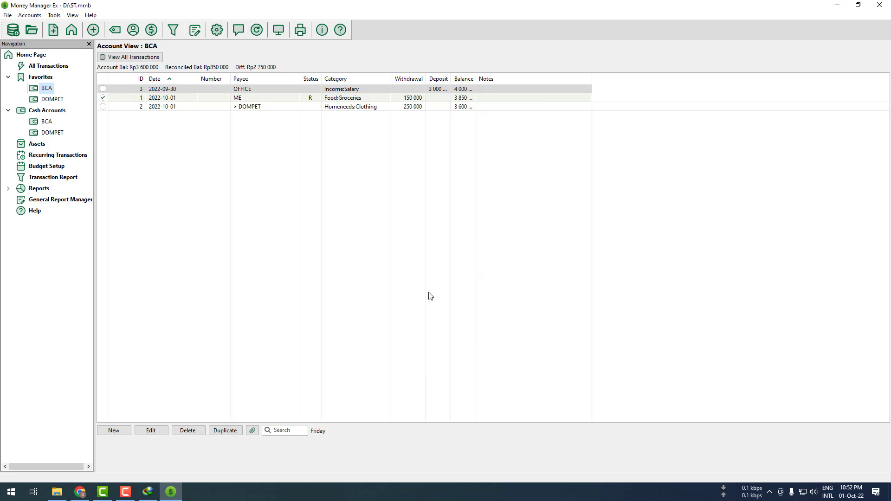
Step: Widen the Deposit and Balance columns of the BCA transaction list to fit the full amounts, and sort the list by Notes
click(428, 156)
drag(450, 78, 519, 79)
click(533, 79)
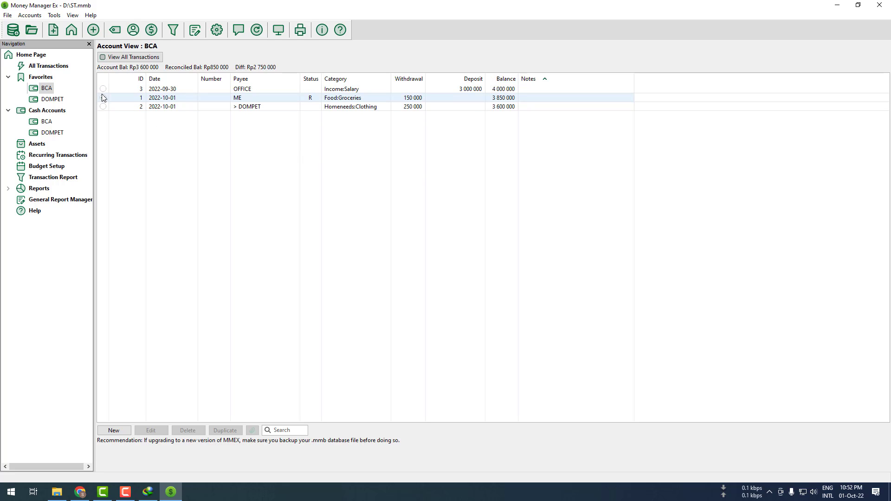
Step: Examine the Food:Groceries withdrawal and the Income:Salary deposit in the BCA transaction list
click(103, 98)
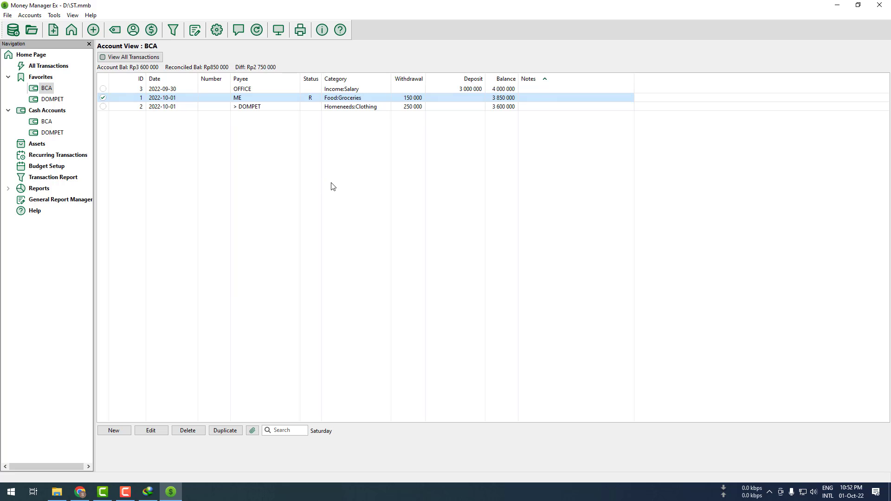
click(420, 182)
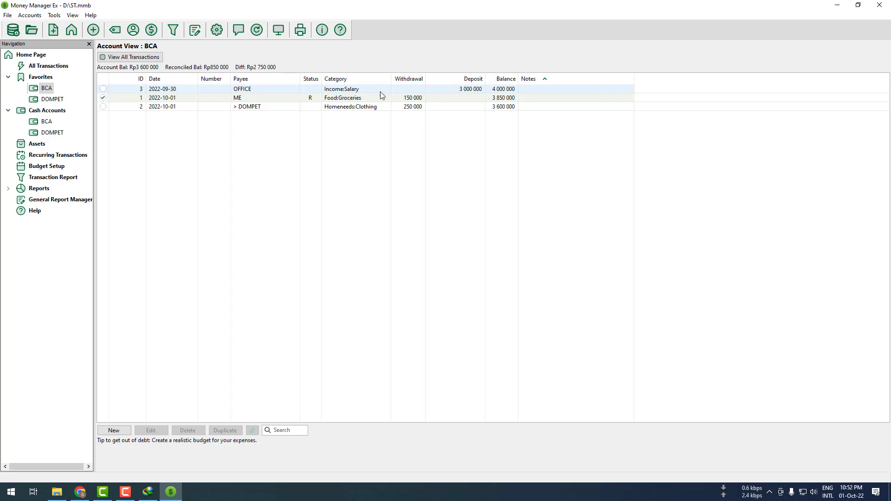
click(462, 91)
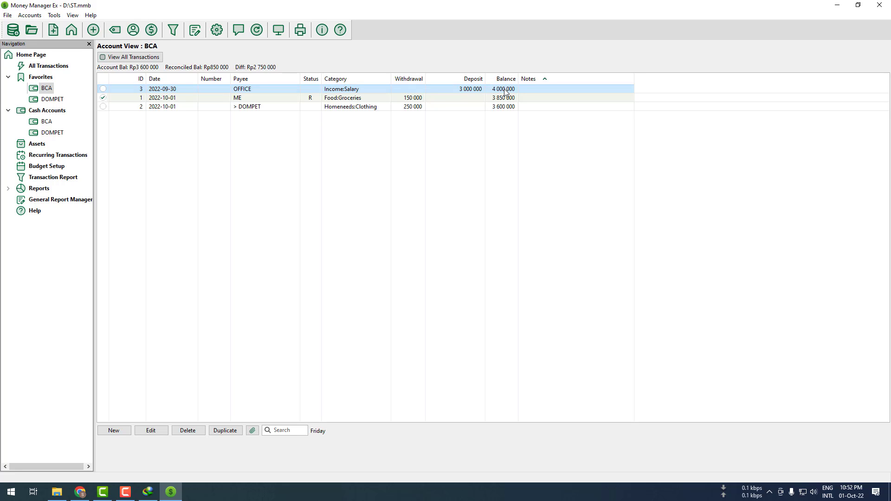
Step: Examine the Food:Groceries withdrawal and the transfer to DOMPET in BCA, and the matching entry in the DOMPET account
click(412, 99)
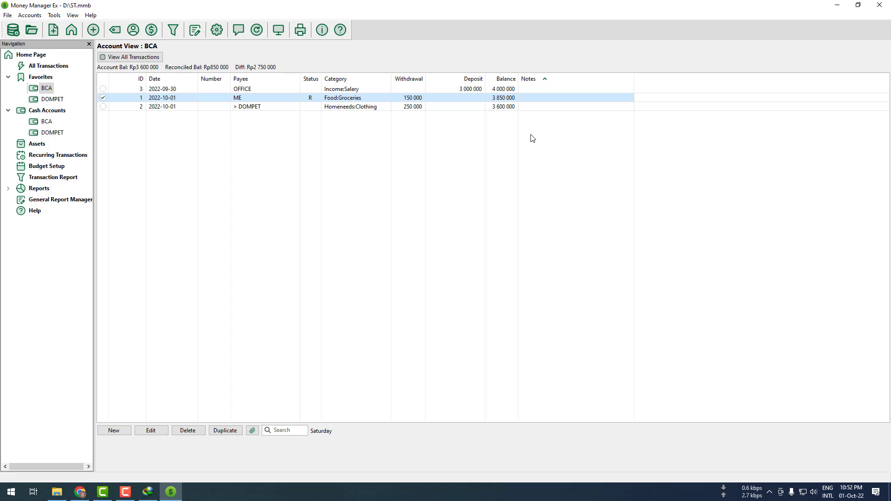
click(155, 109)
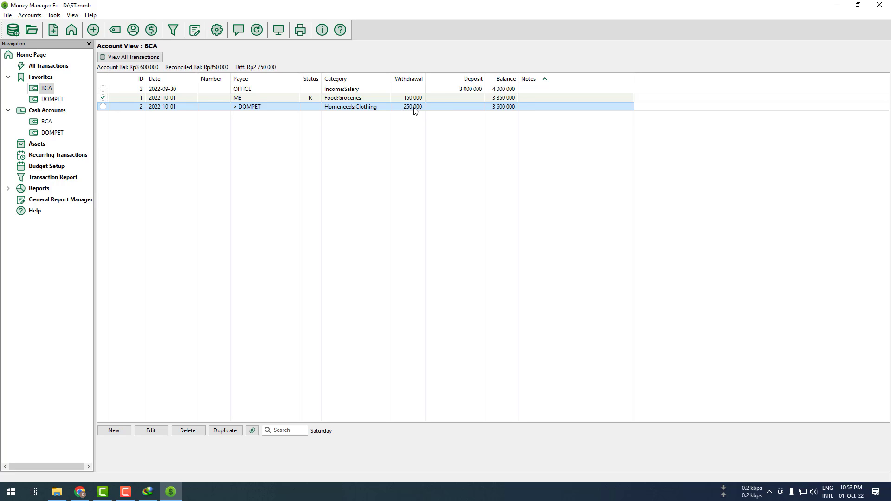
click(50, 100)
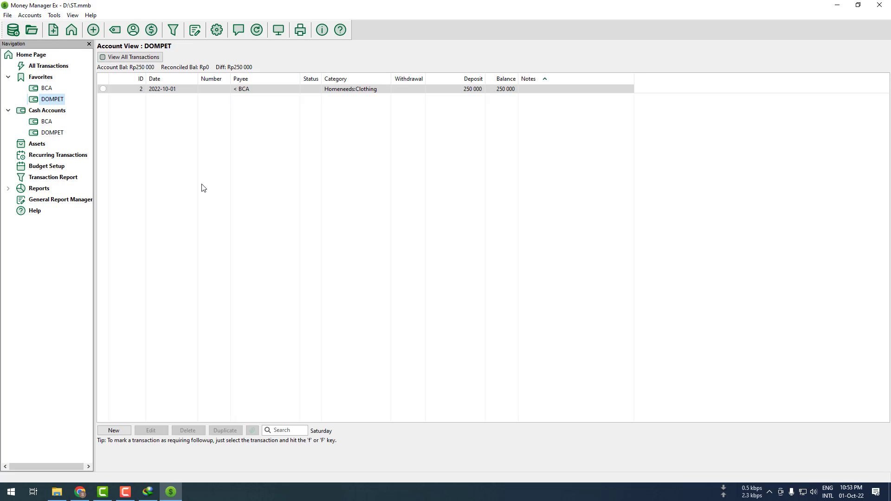
click(48, 90)
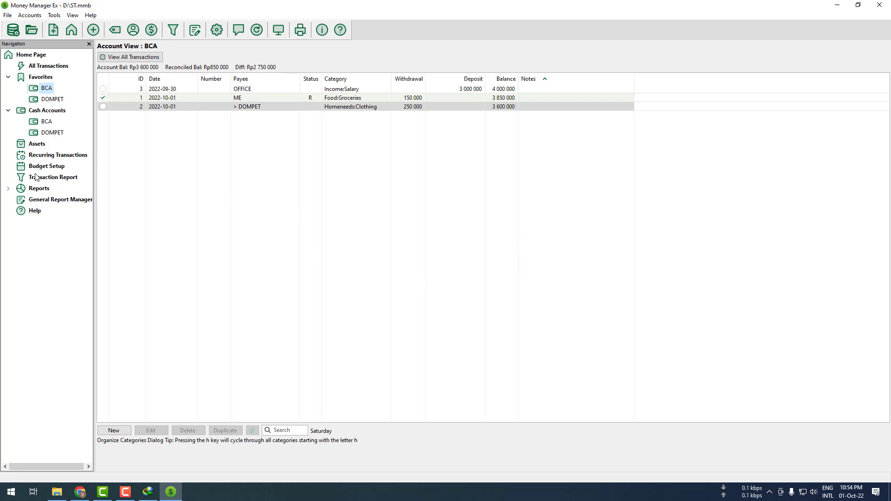
Step: Look through the daily, monthly and transactions Cash Flow reports, then the Payees and My Usage reports
click(38, 190)
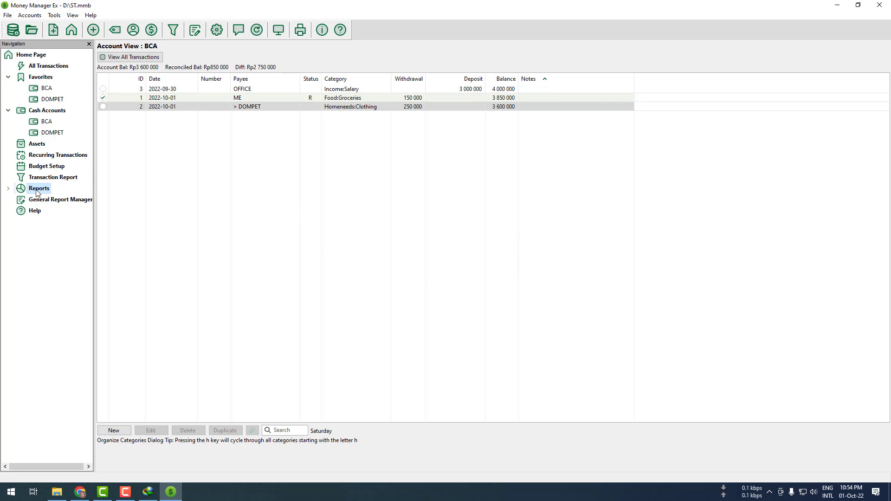
click(8, 188)
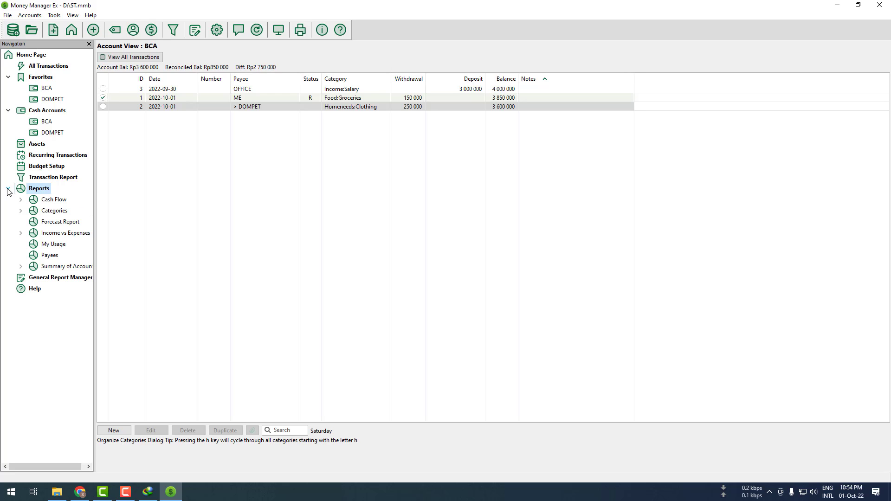
click(59, 202)
click(21, 200)
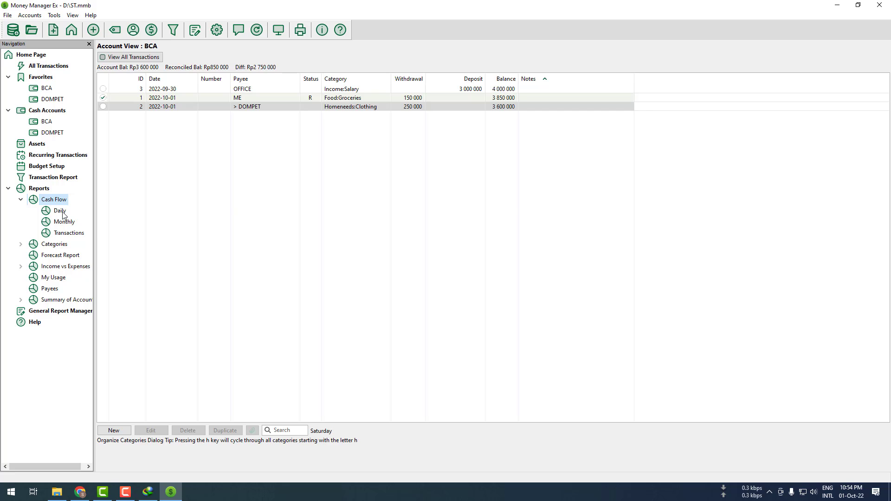
click(63, 215)
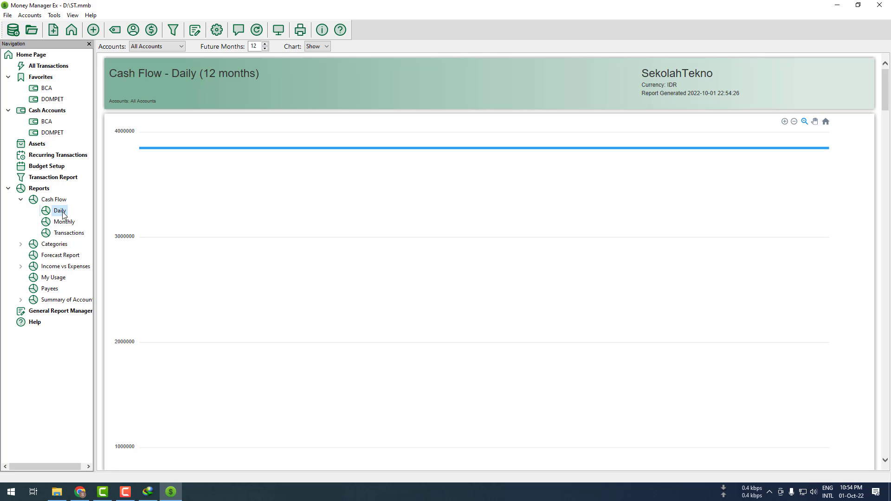
click(65, 225)
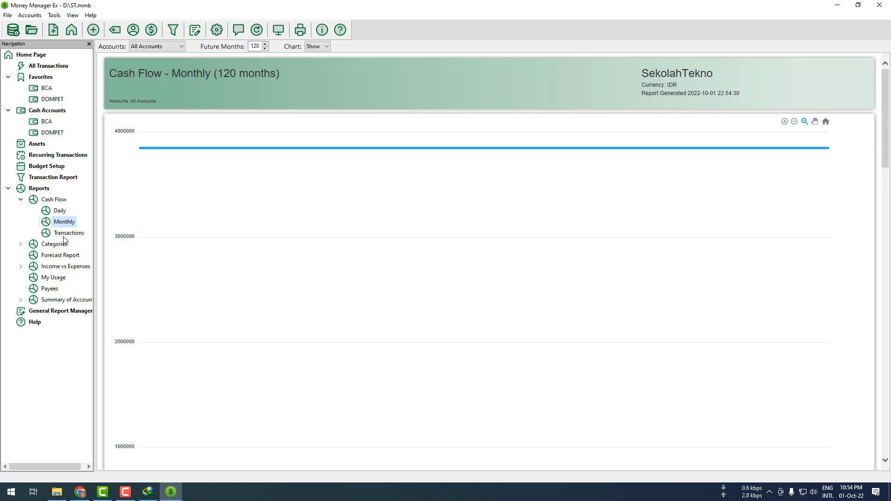
click(67, 234)
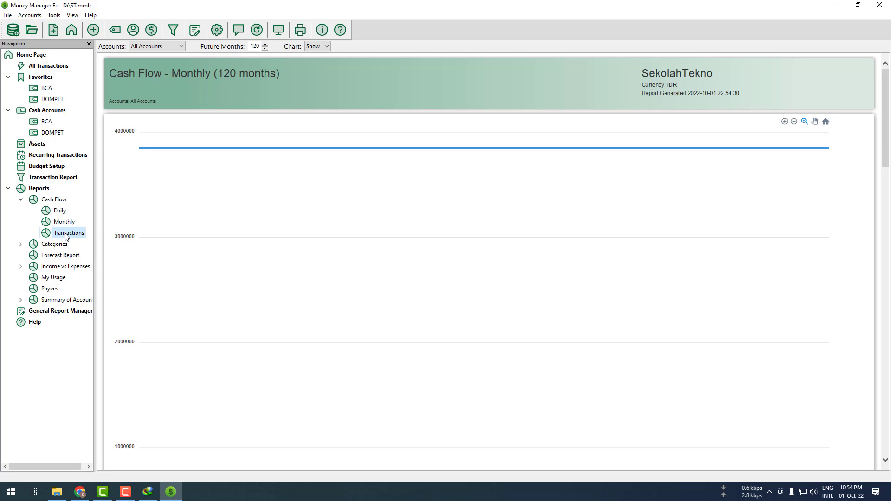
click(49, 290)
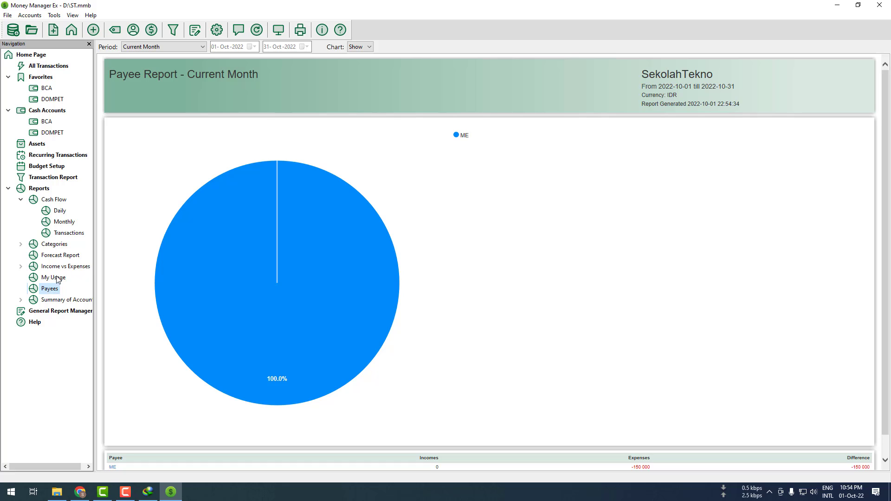
click(57, 278)
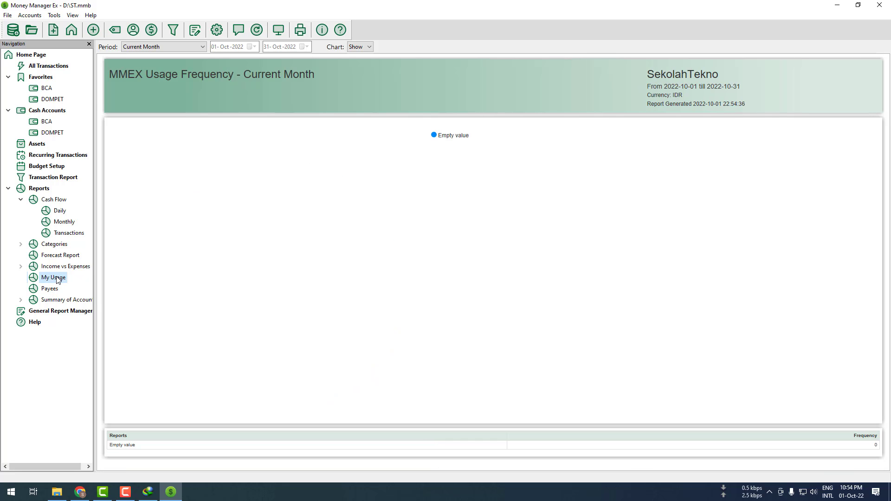
Step: View the Categories reports: Monthly, Summary and Where the Money Goes
click(21, 245)
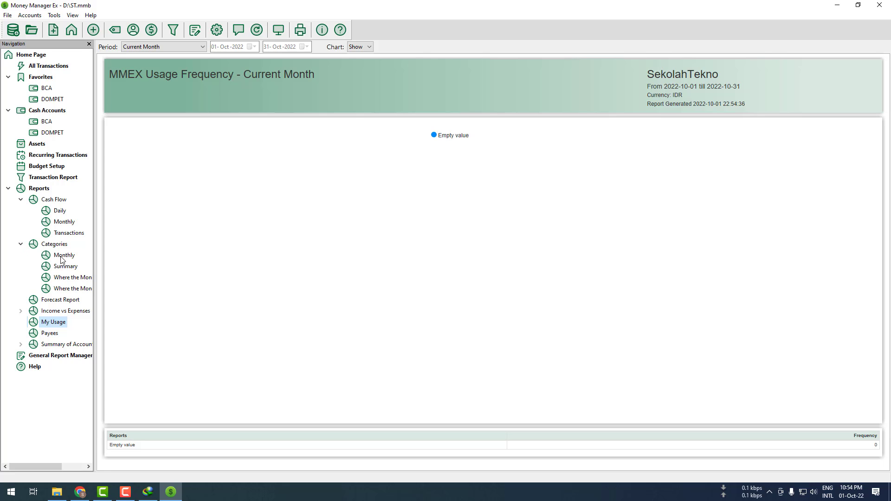
click(62, 258)
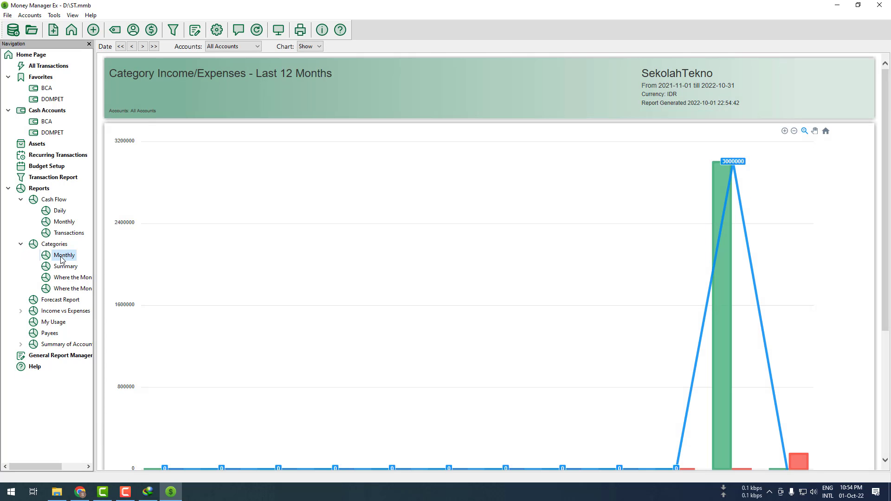
click(60, 268)
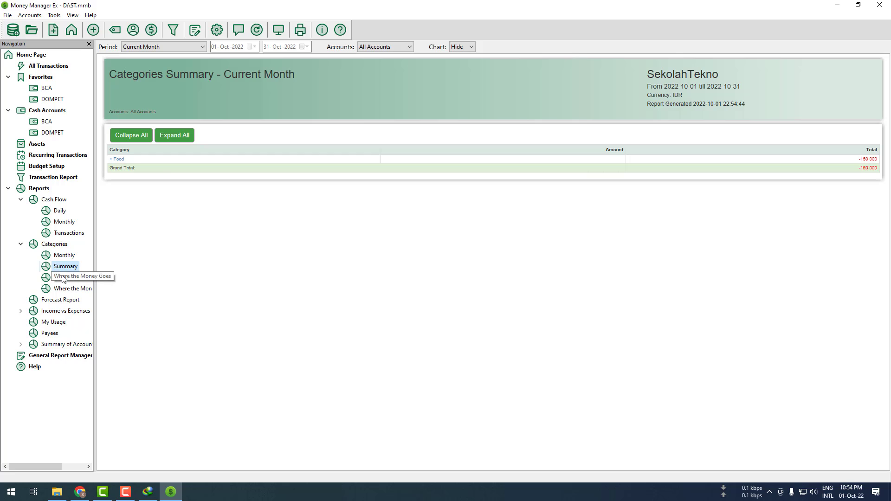
click(63, 278)
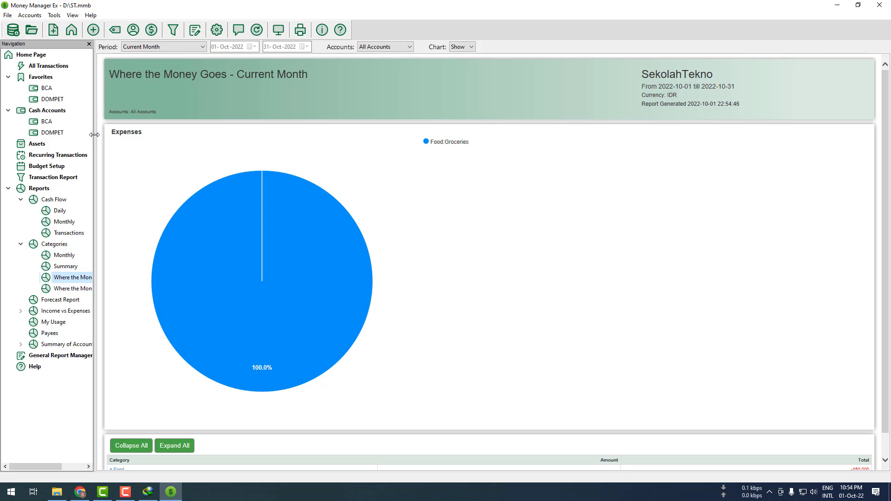
Step: Widen the navigation pane until the report names fit, and collapse the Categories, Cash Flow and Reports groups
drag(94, 134, 143, 139)
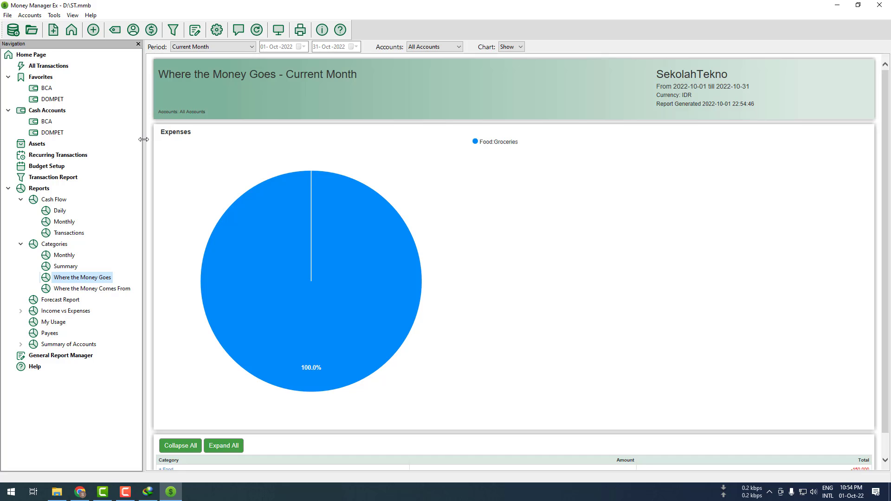
click(21, 244)
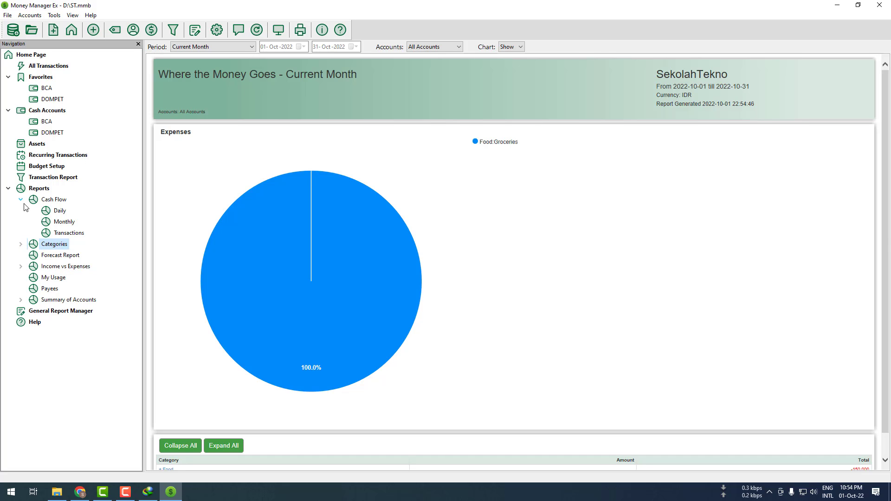
click(21, 199)
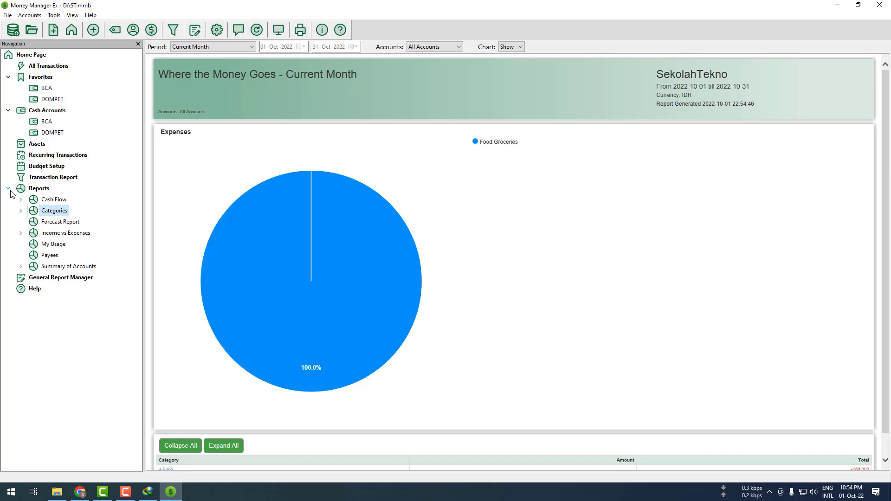
click(8, 188)
Step: View the Assets page and the transaction lists of the BCA and DOMPET accounts
click(40, 147)
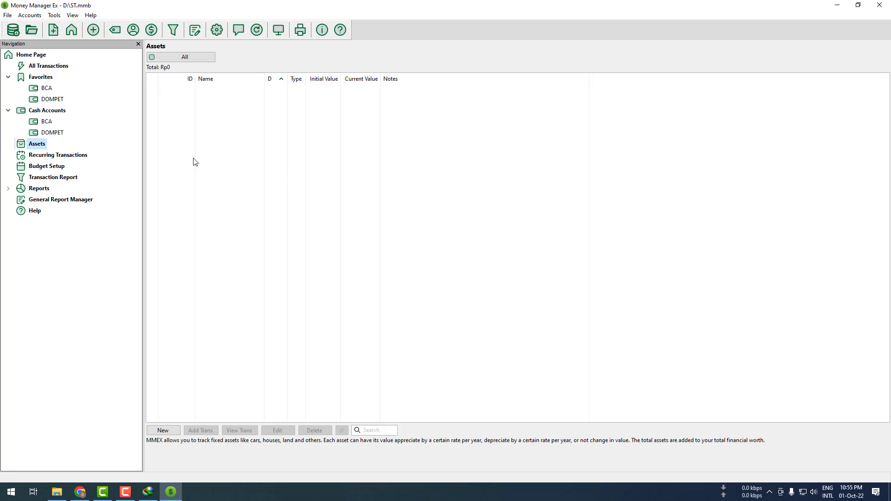
click(47, 90)
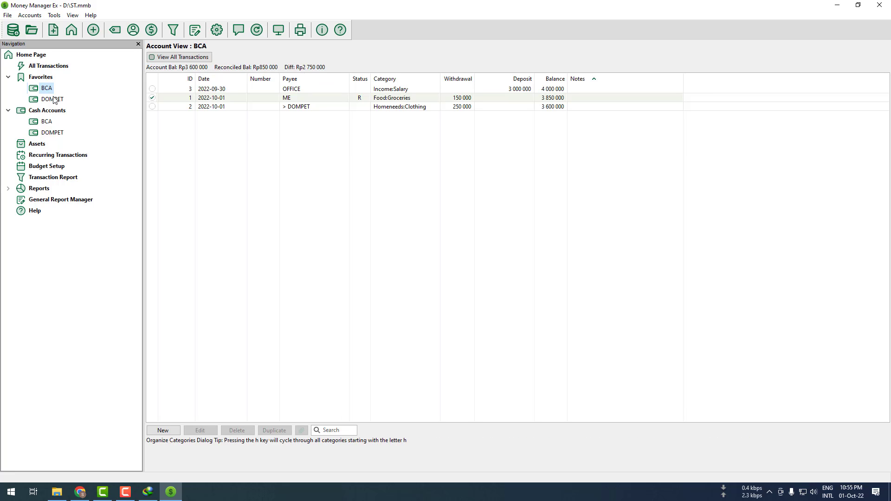
click(52, 101)
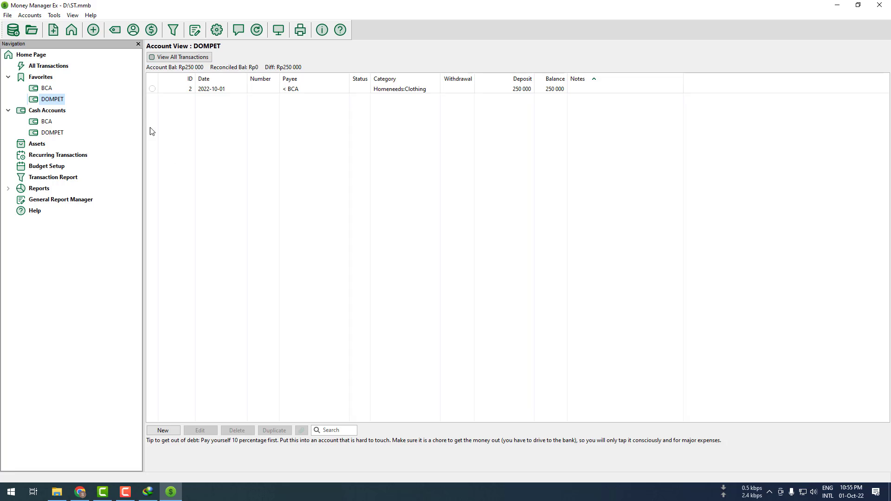
Step: Check the program's version and build information, and close the information window
click(92, 16)
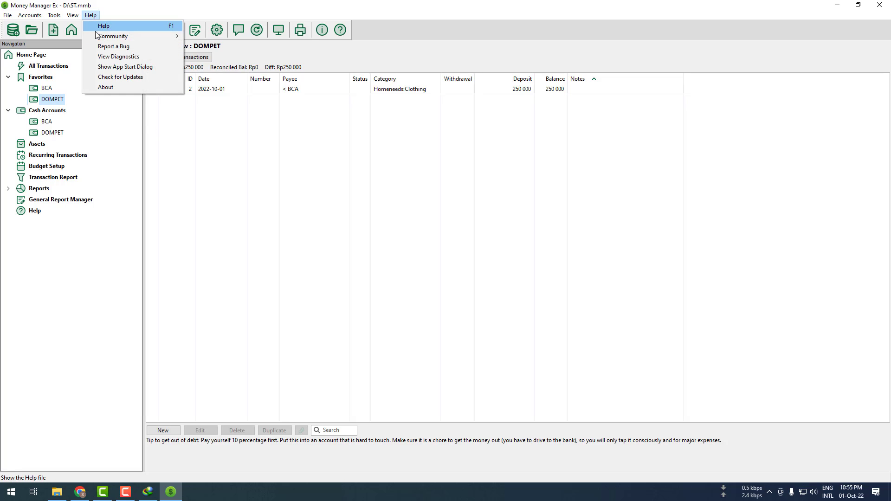
click(113, 88)
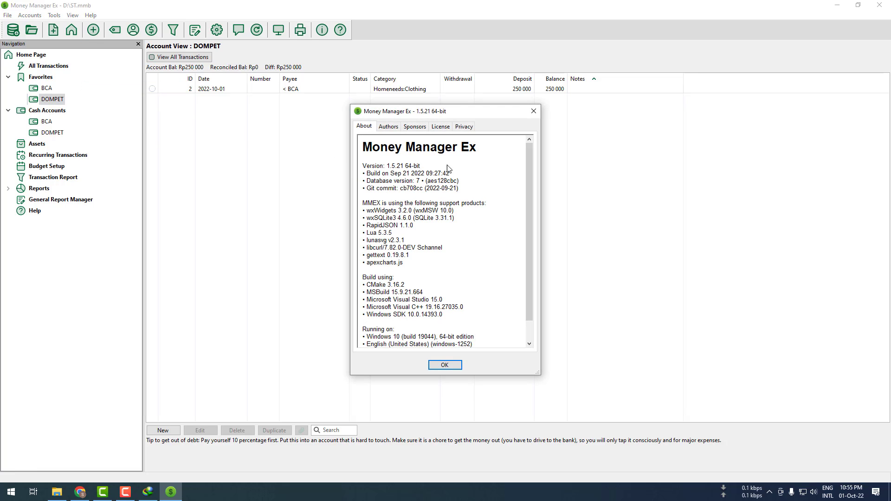
click(539, 113)
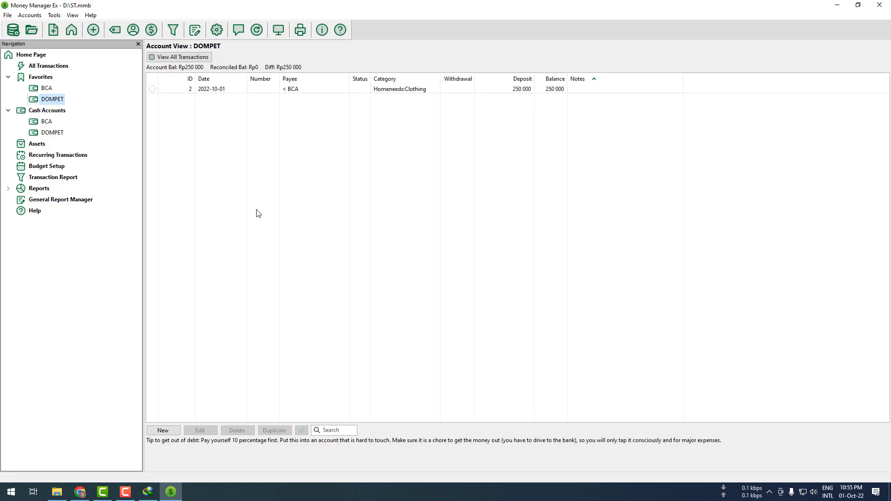
Step: Open the Theme Manager and preview the colorful, dark-mode, default, simple-black and yellow-blue themes
click(54, 17)
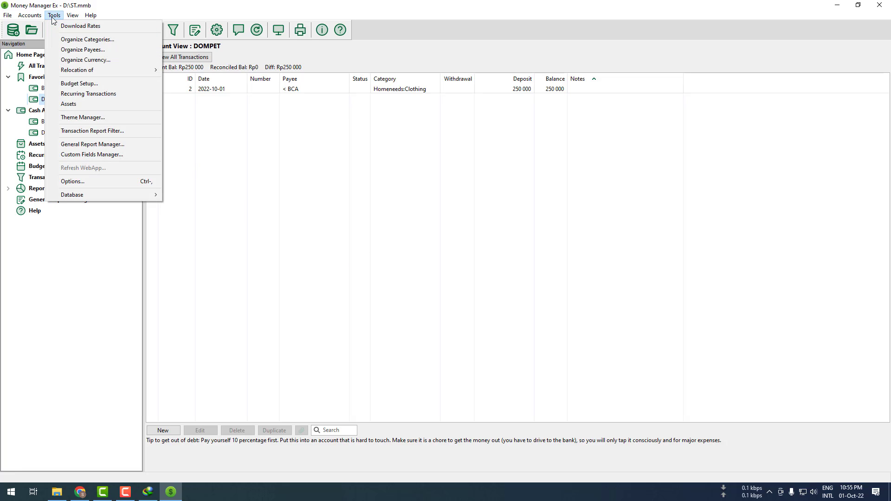
click(97, 120)
drag(503, 213, 431, 132)
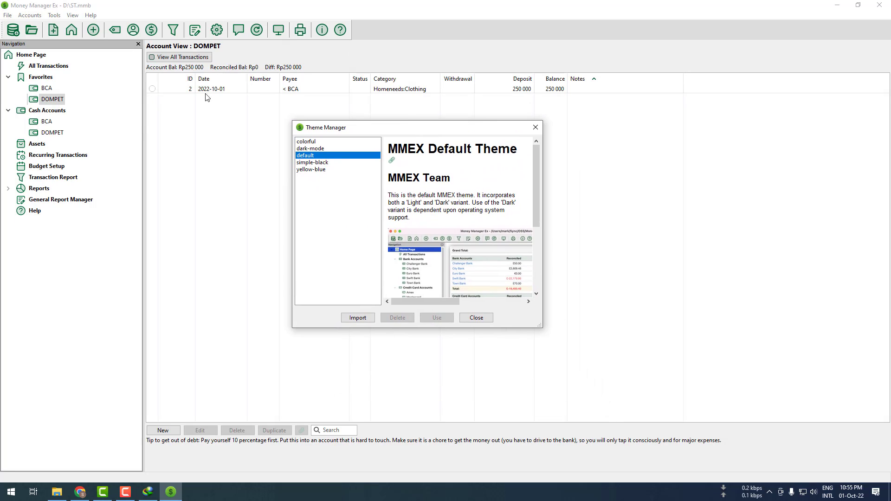
click(309, 142)
click(309, 148)
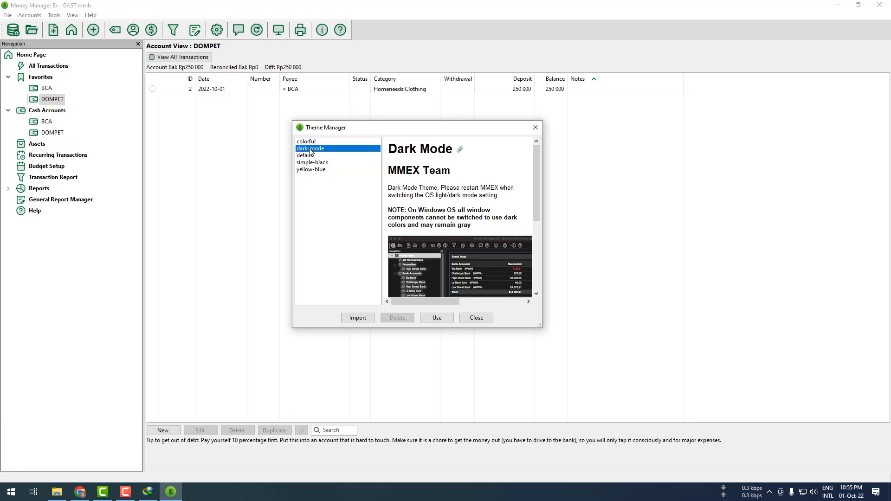
click(309, 155)
click(309, 163)
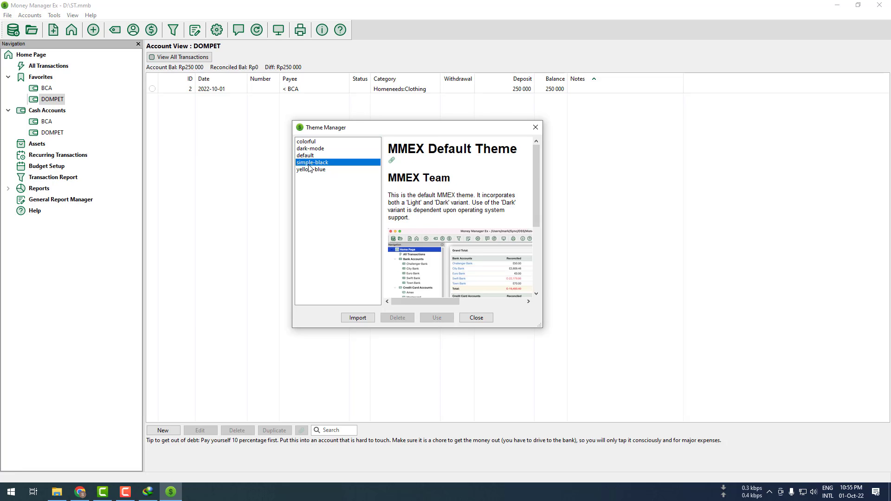
click(312, 169)
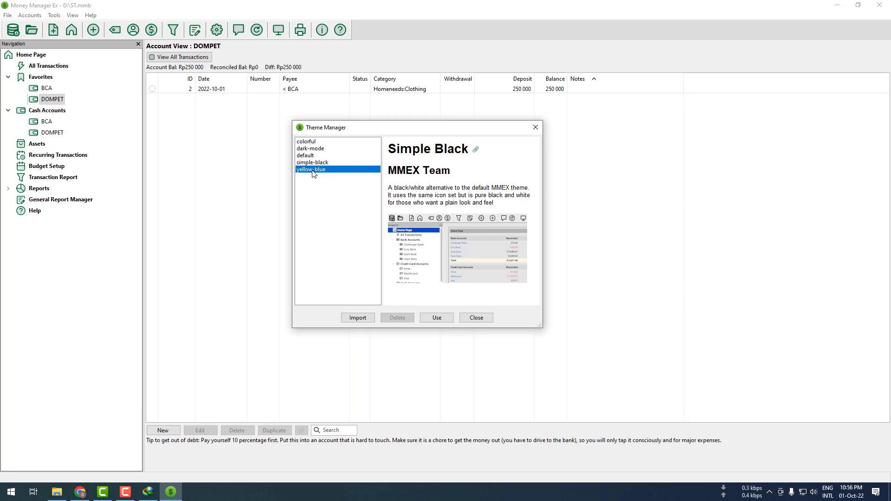
Step: Apply the colorful theme after comparing it with dark-mode, and close the Theme Manager
click(313, 142)
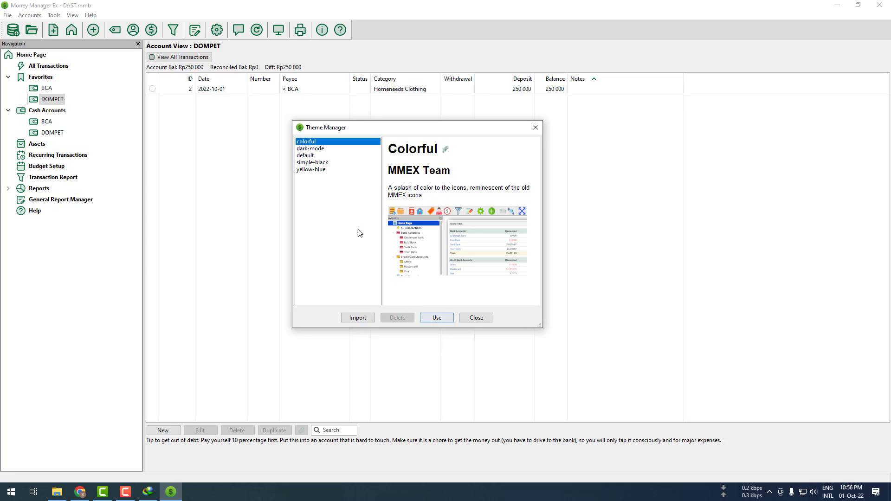
click(311, 149)
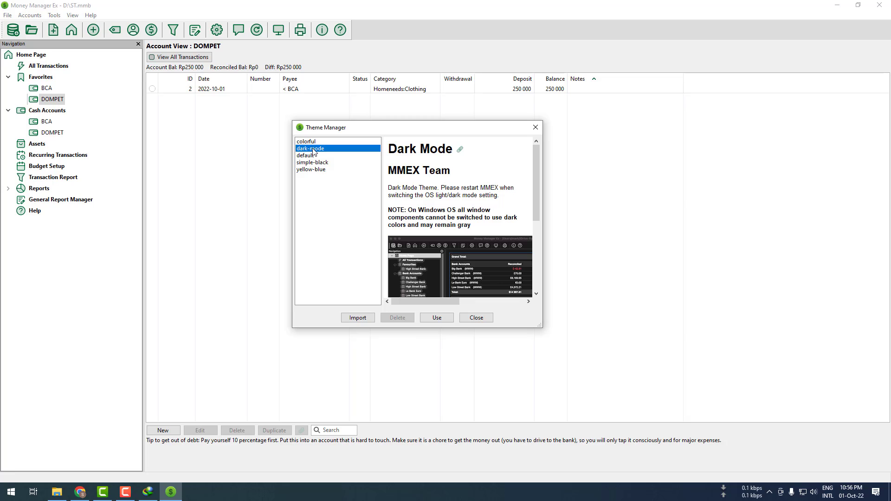
click(312, 142)
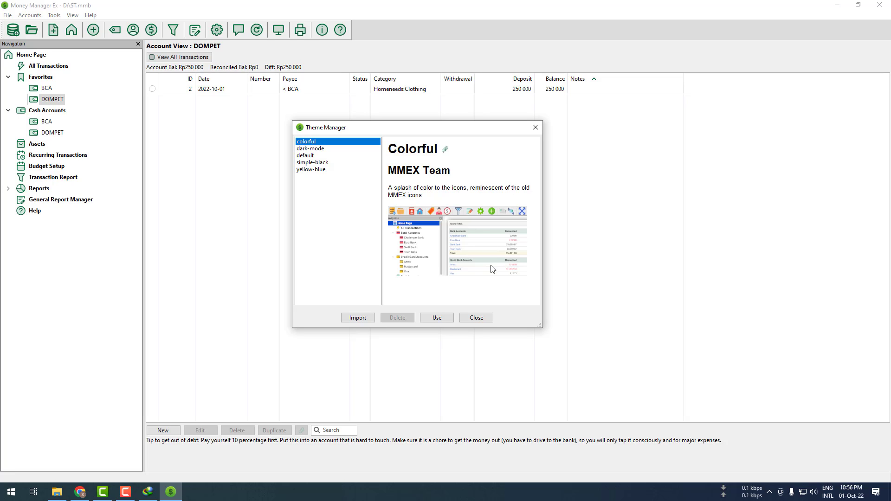
click(436, 319)
click(488, 232)
click(470, 321)
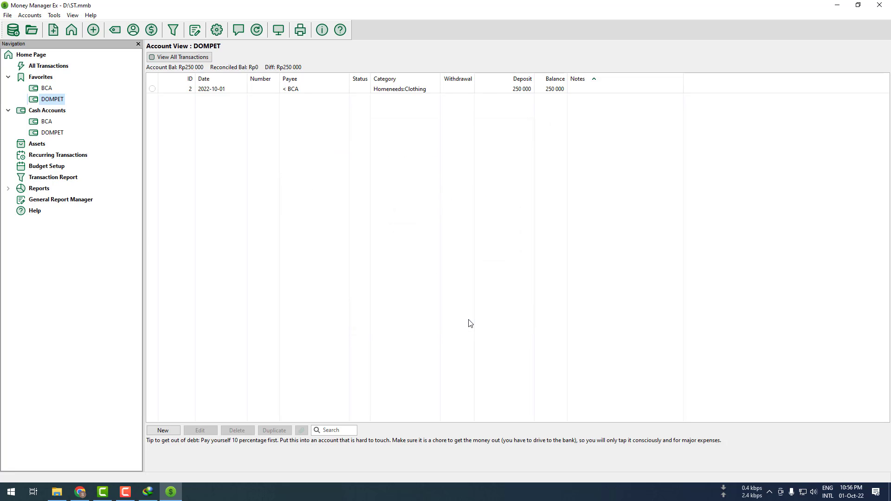
Step: Restart Money Manager Ex to load the new theme, and narrow the navigation pane slightly
click(879, 4)
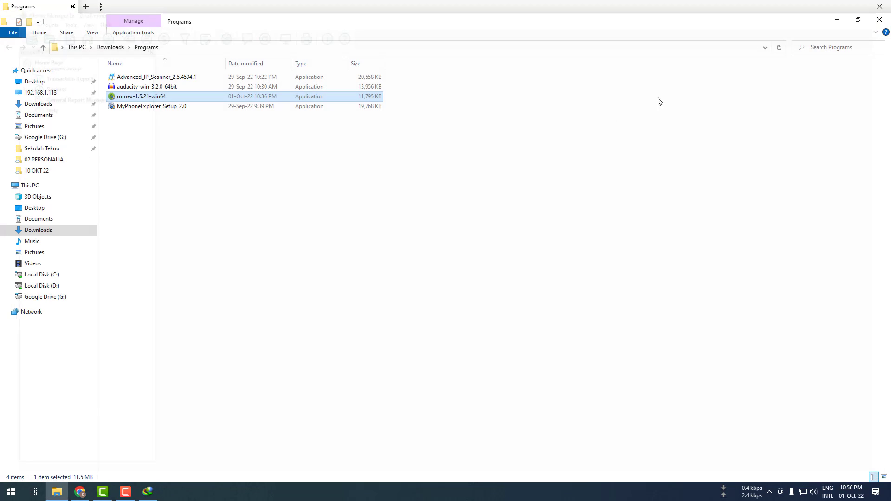
click(9, 497)
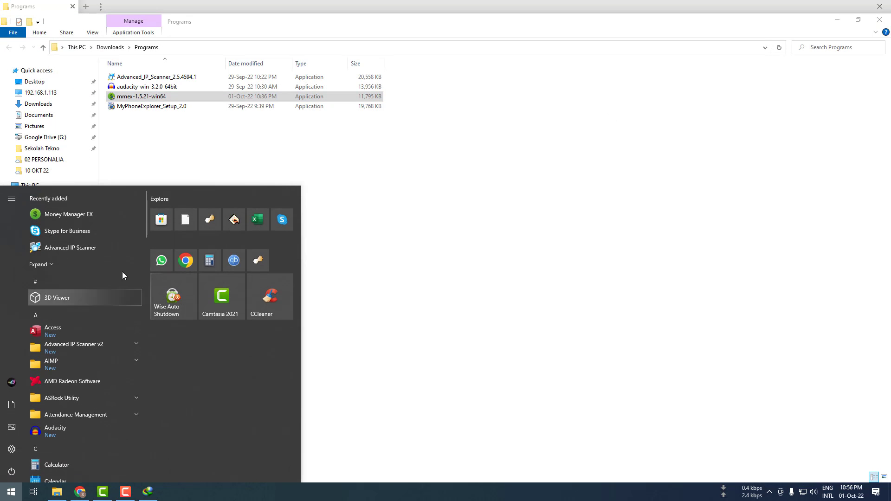
click(71, 218)
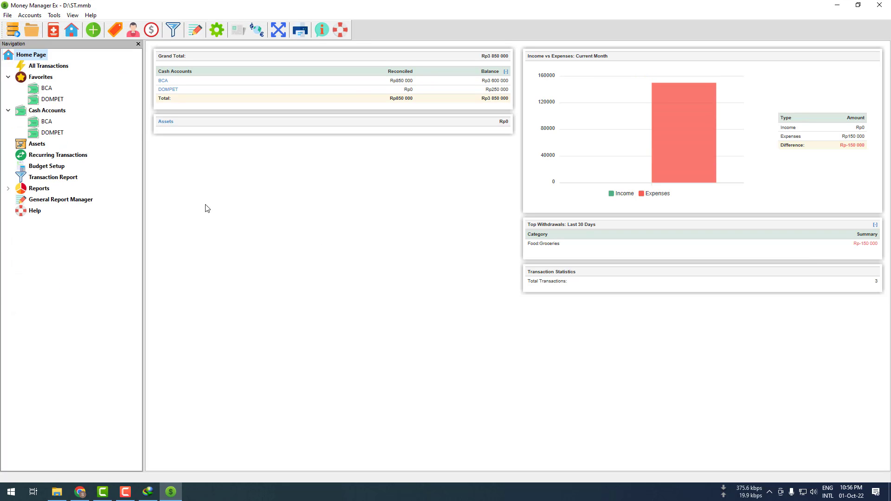
drag(144, 163, 131, 164)
Step: Review the BCA and DOMPET transaction lists in the new theme
click(46, 89)
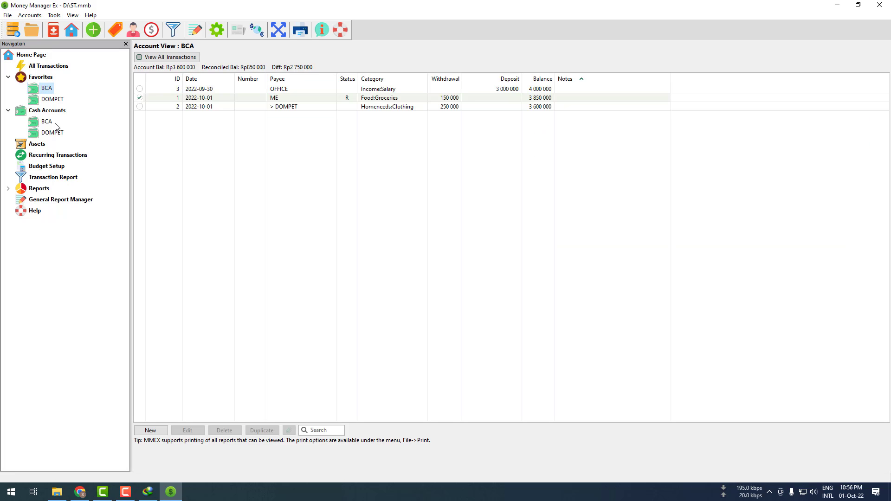
click(47, 126)
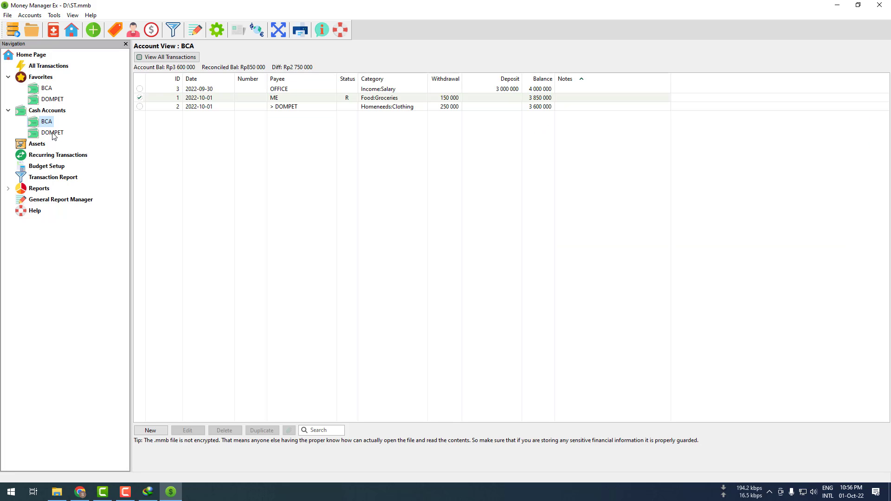
click(52, 134)
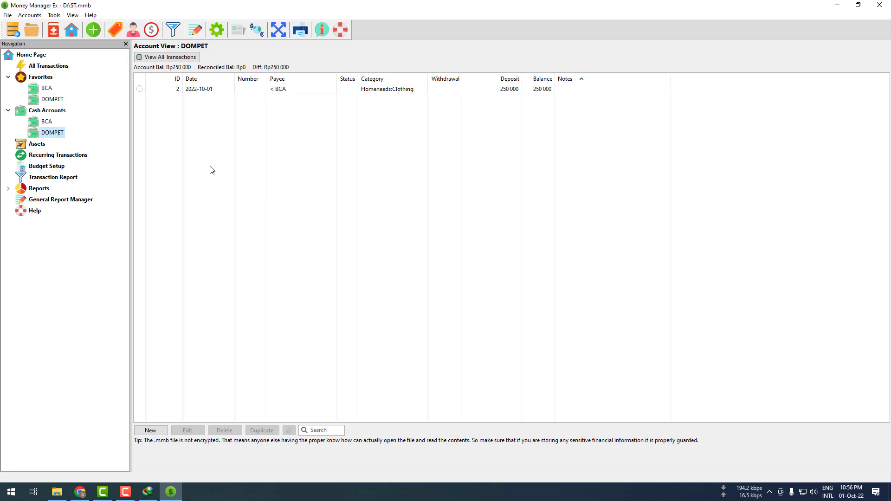